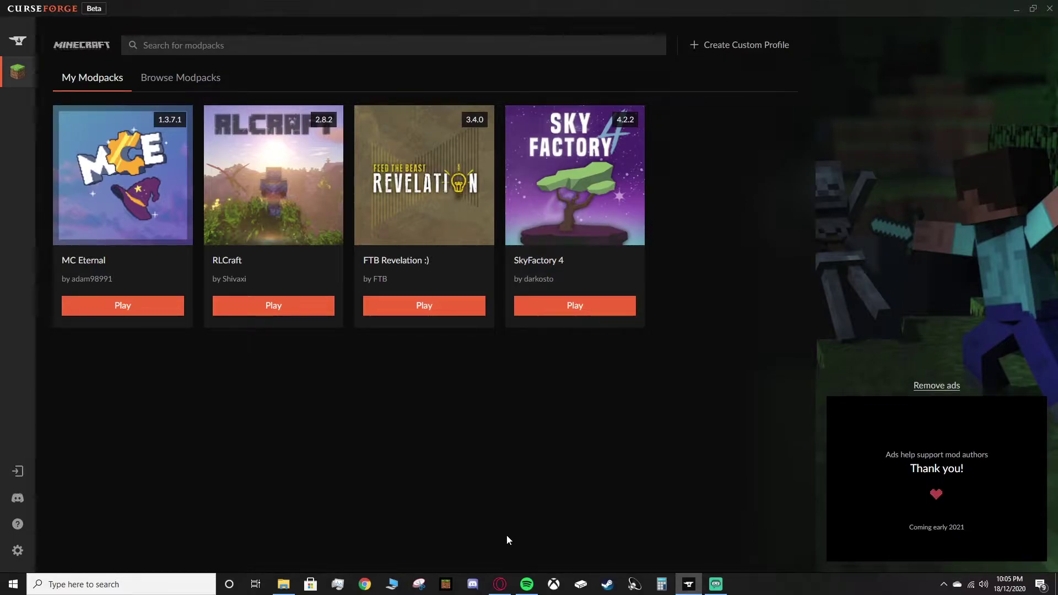
Step: Switch to the browser, list all OptiFine versions, and request the OptiFine HD U F5 download for Minecraft 1.12.2
left_click(500, 584)
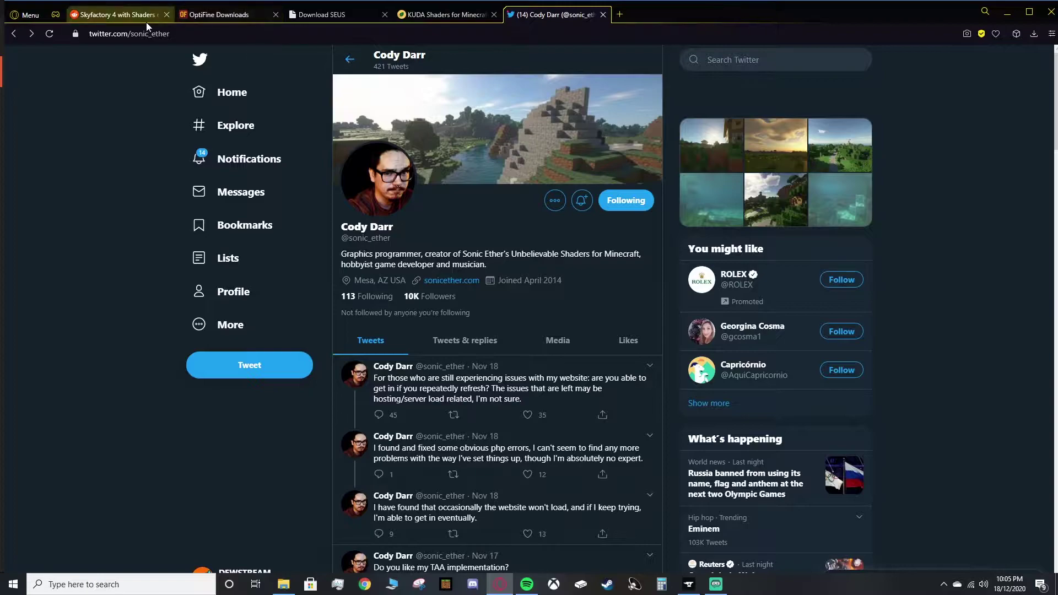
left_click(214, 15)
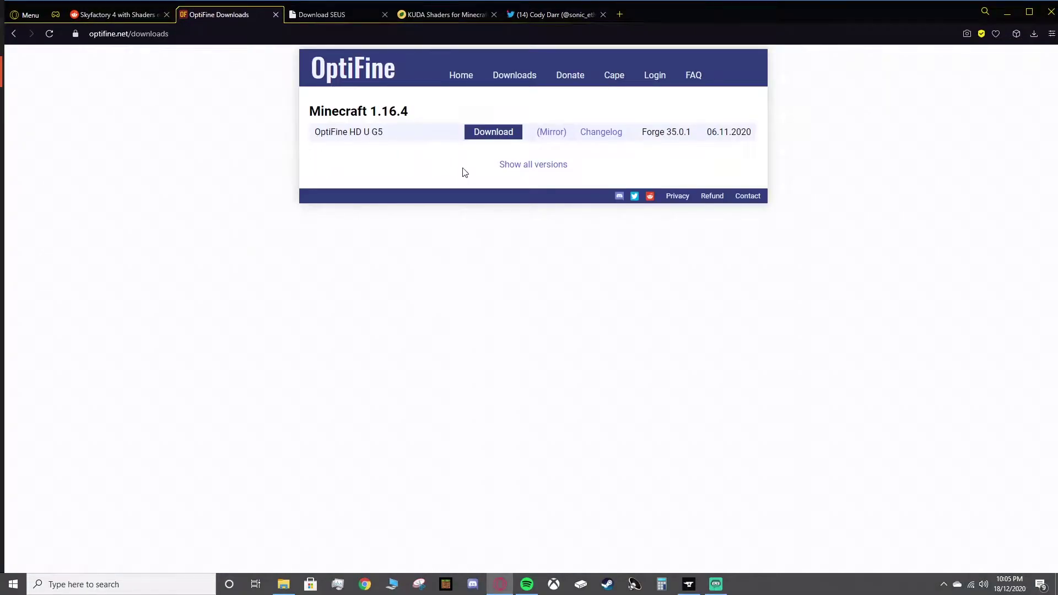
left_click(511, 168)
scroll(416, 350, "down", 5)
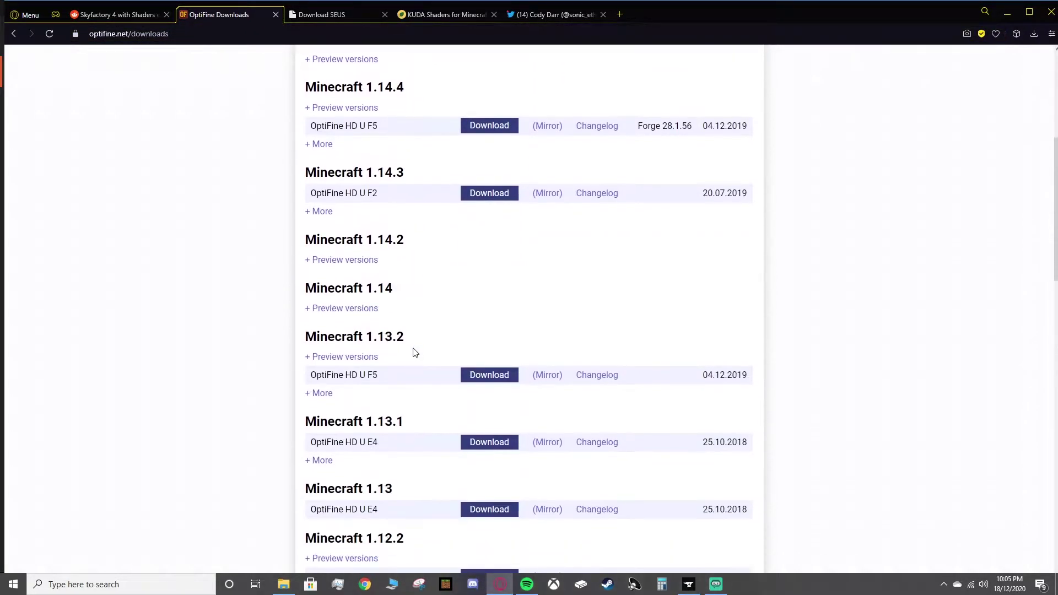
scroll(415, 353, "down", 5)
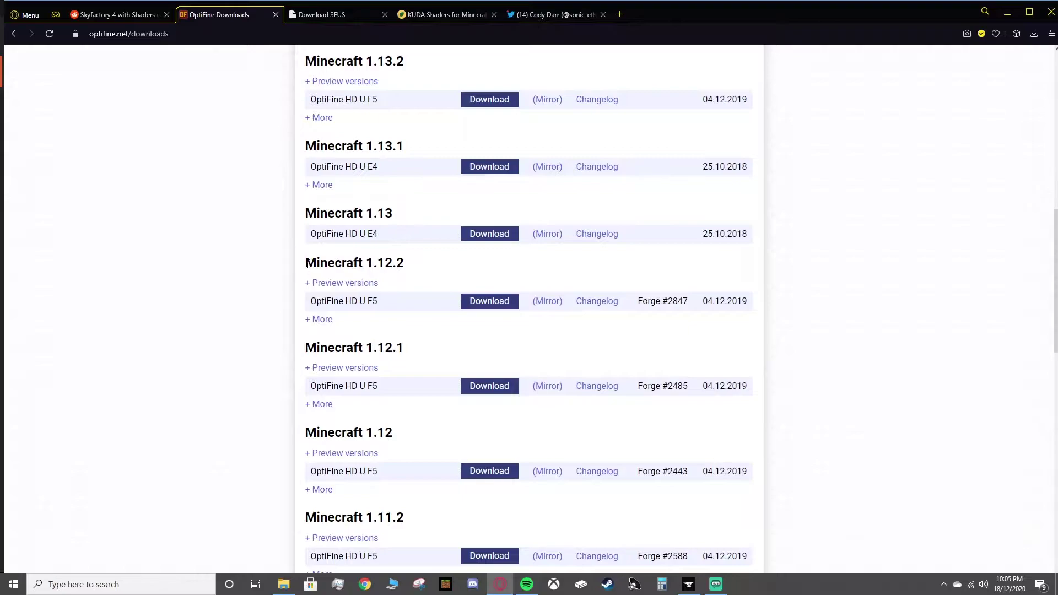
left_click_drag(306, 264, 404, 265)
left_click_drag(317, 302, 484, 307)
left_click(483, 303)
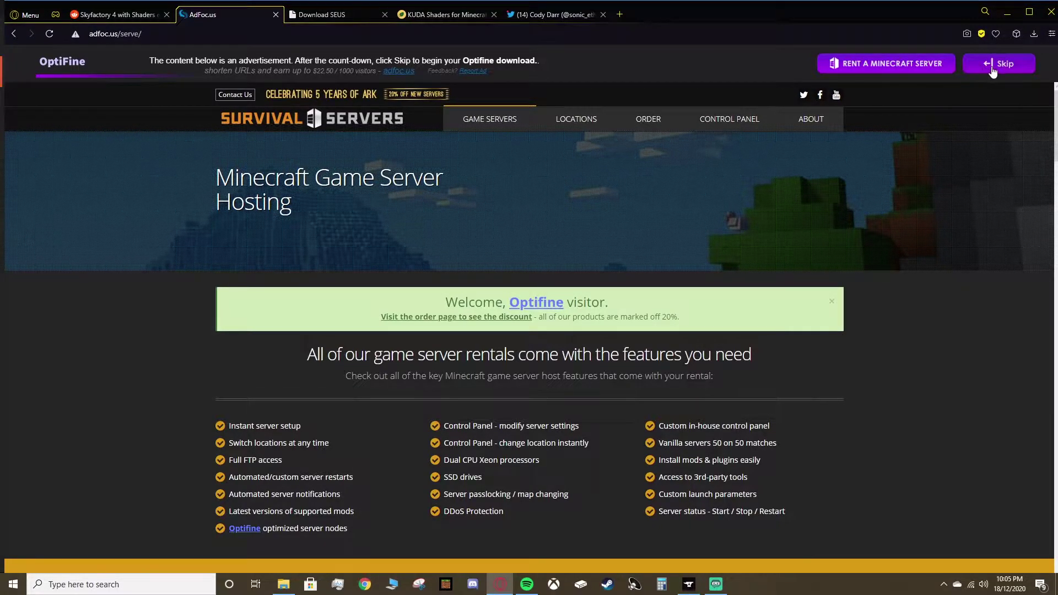
Step: Start saving OptiFine_1.12.2_HD_U_F5 (1).jar to the Downloads folder past the advertisement, and cancel the transfer
left_click(992, 72)
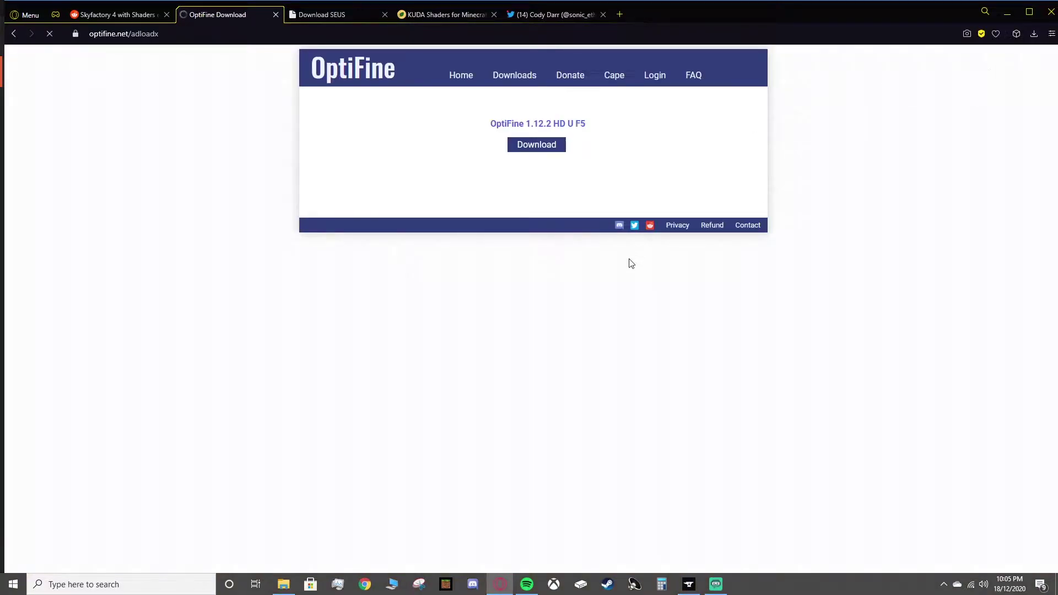
left_click(537, 160)
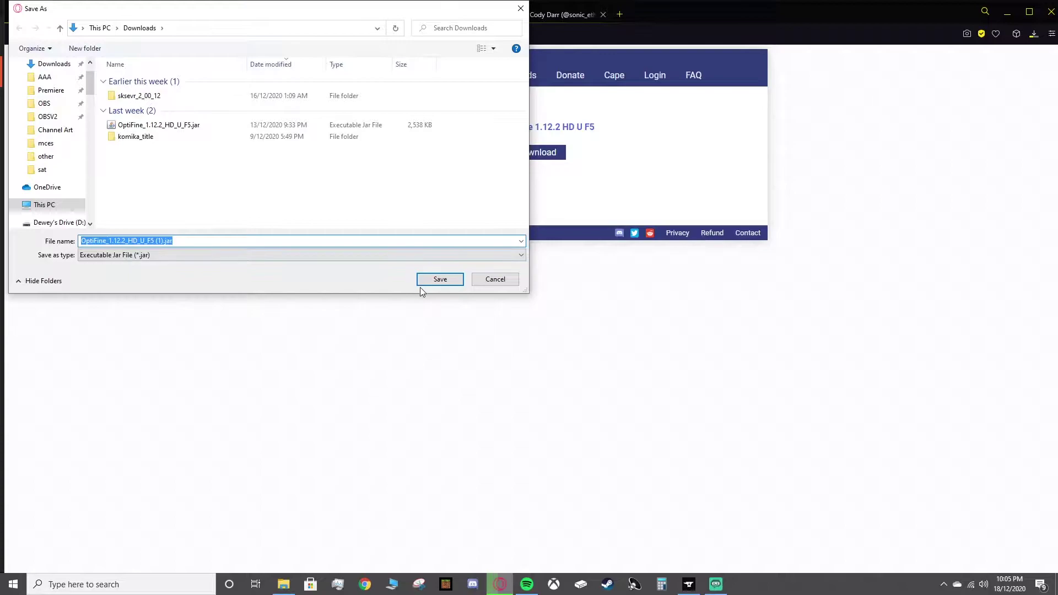
left_click(428, 280)
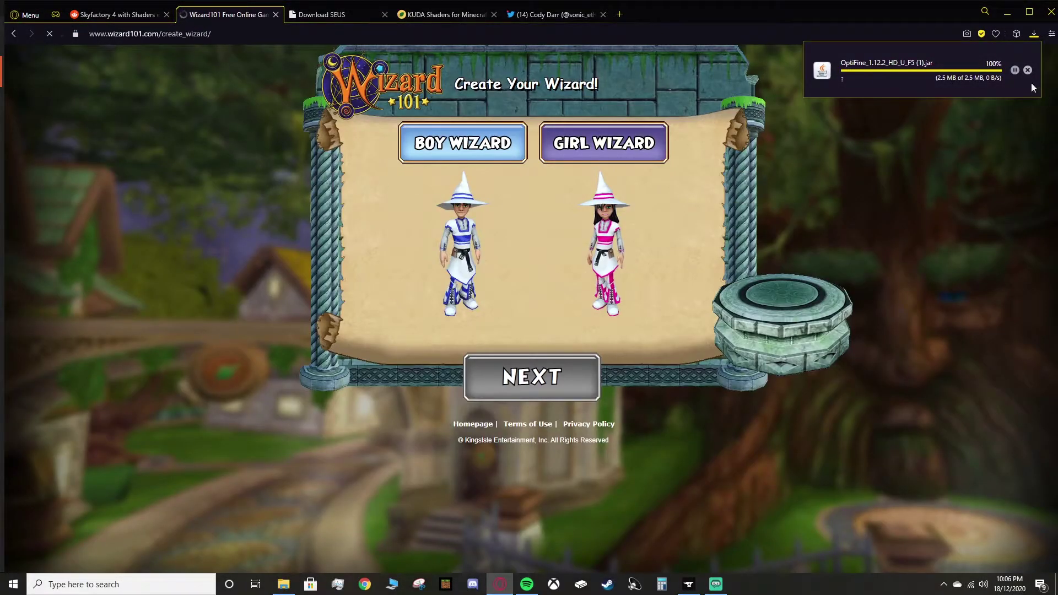
left_click(1028, 71)
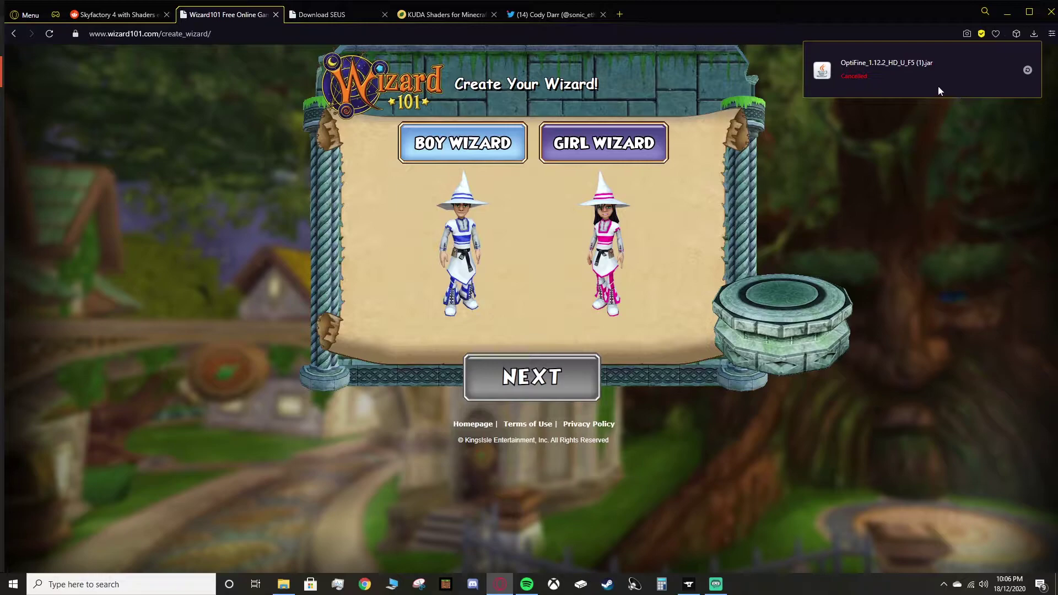
Step: Accept the EULA and start the SEUS Renewed v1.0.1 download from the Sonic Ether site
left_click(338, 17)
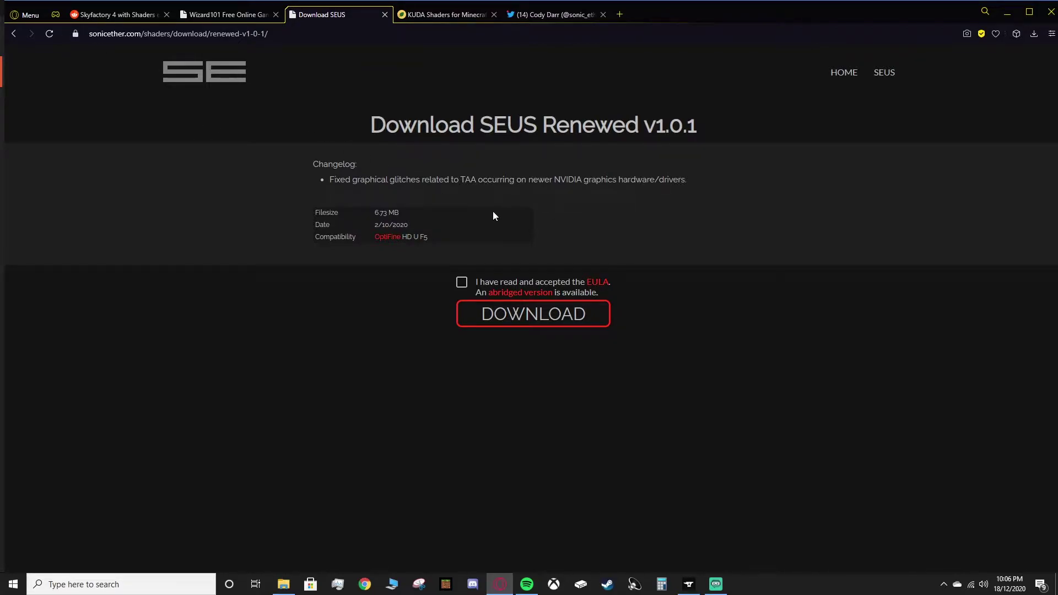
left_click(461, 283)
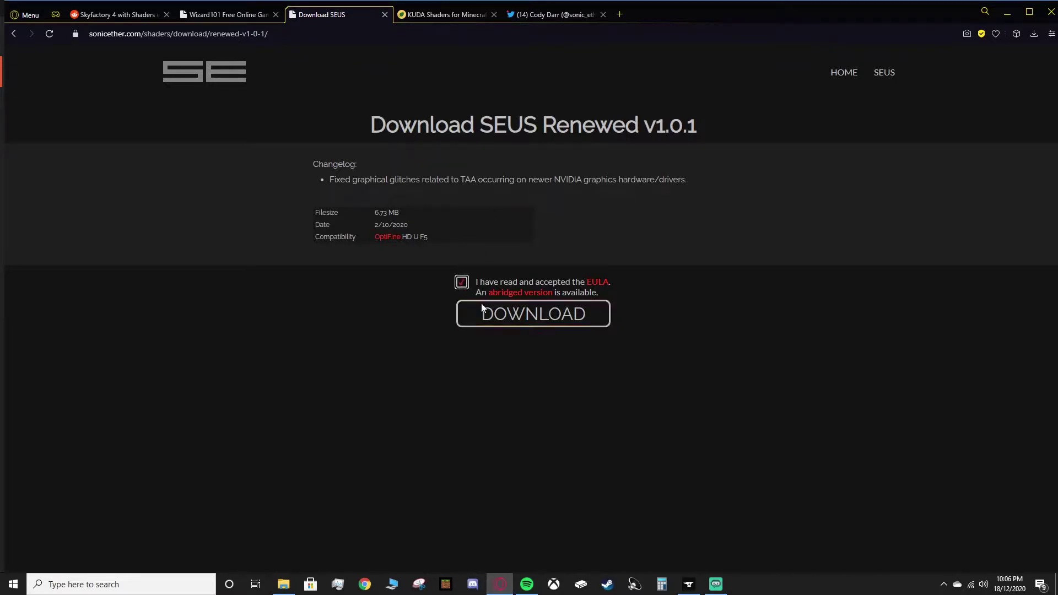
left_click(533, 314)
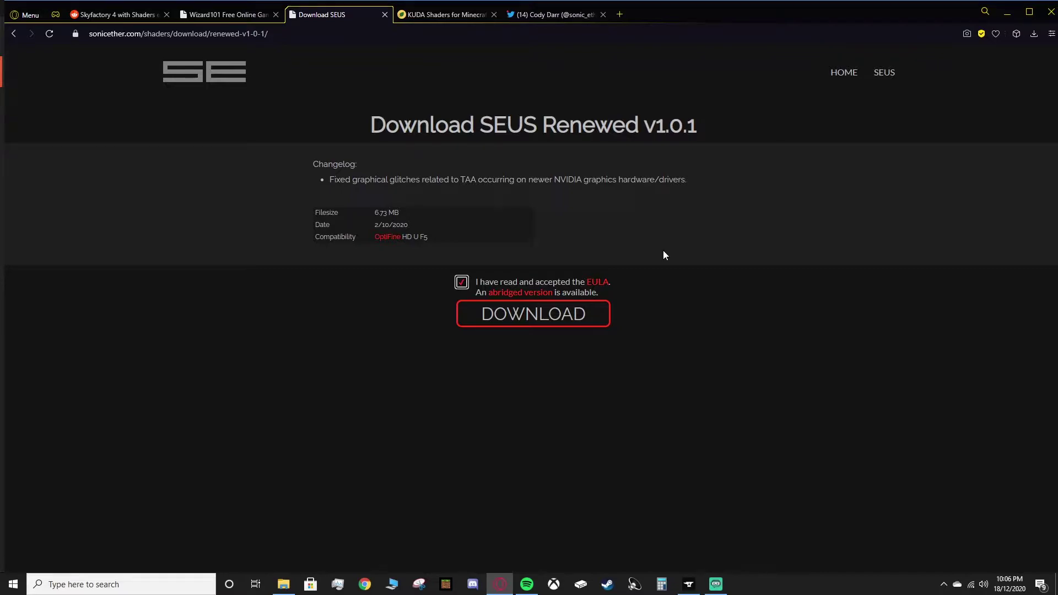
left_click(537, 319)
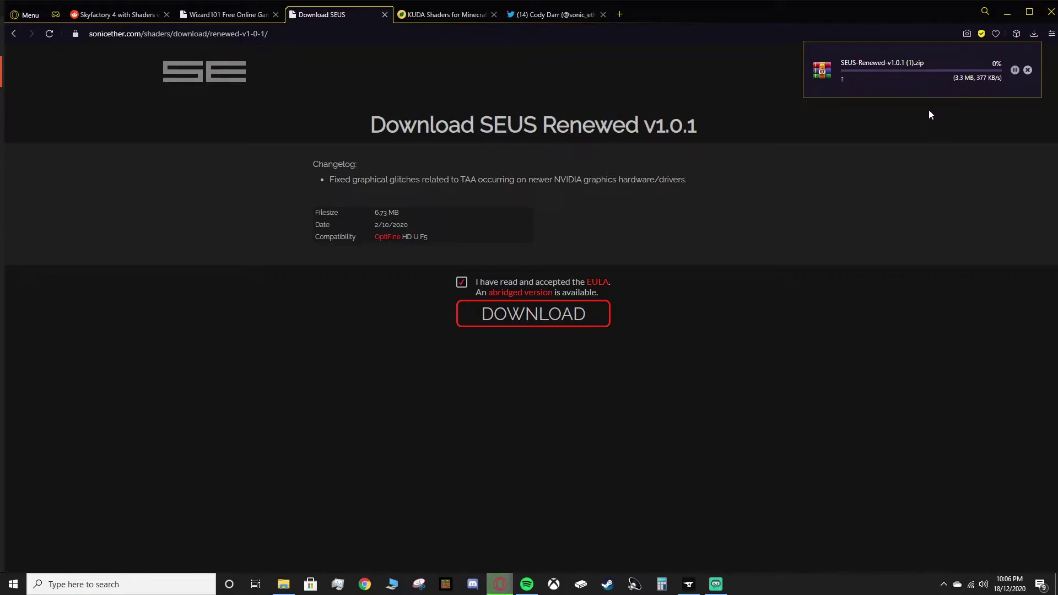
left_click(1014, 70)
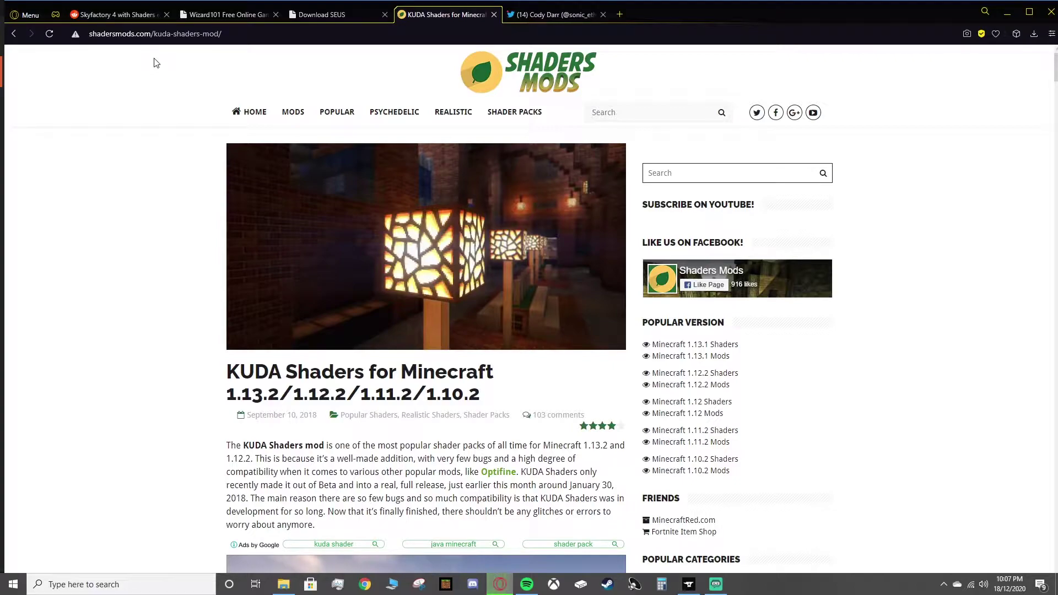
Step: Find the continued version among the KUDA Shaders download links and download KUDA-Shaders v6.1 Legacy
scroll(160, 110, "down", 3)
scroll(163, 125, "up", 3)
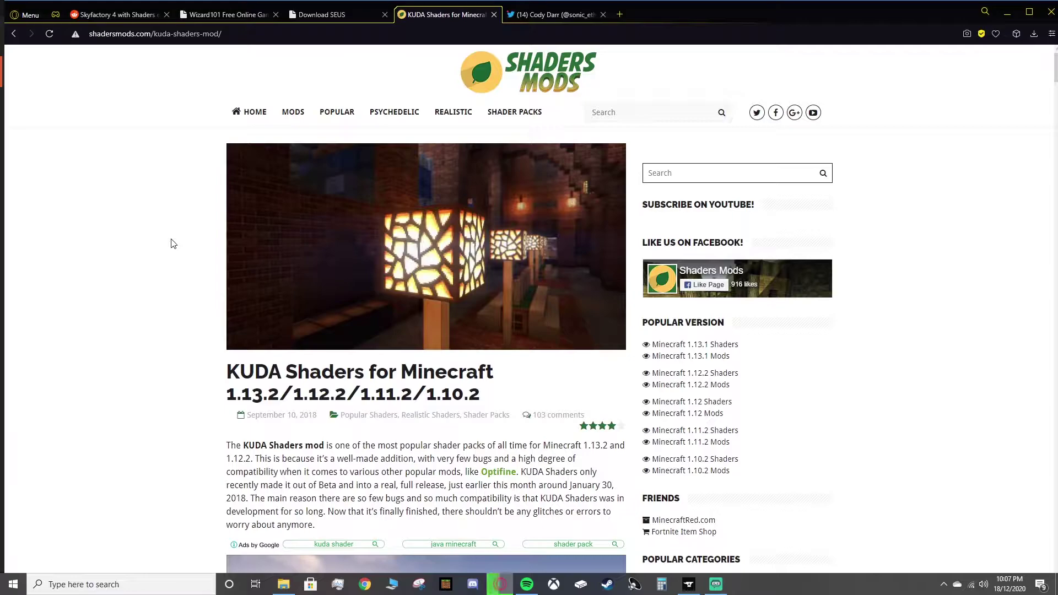
scroll(172, 265, "down", 15)
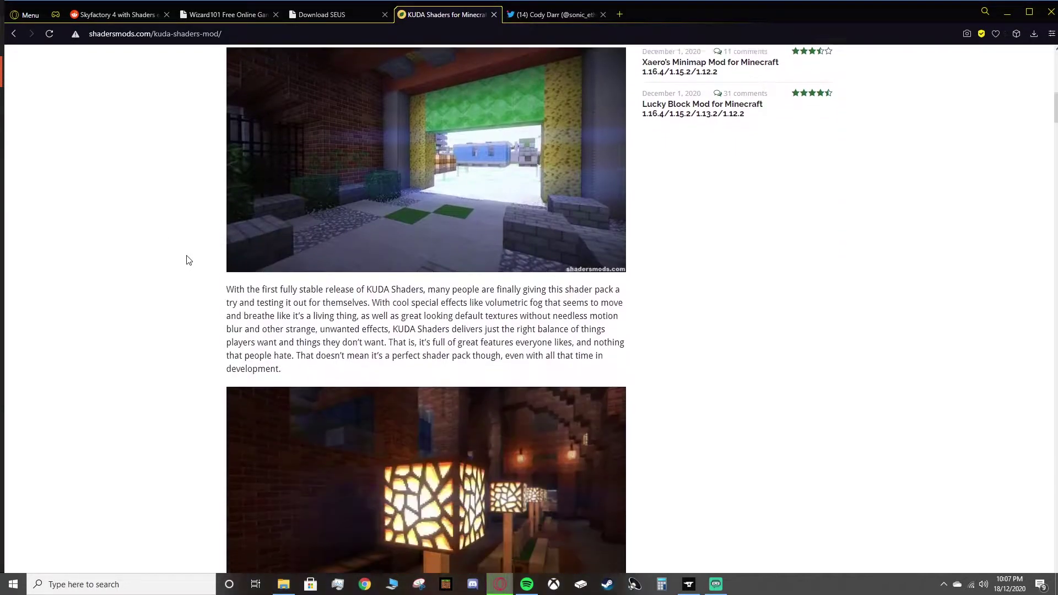
scroll(188, 260, "down", 20)
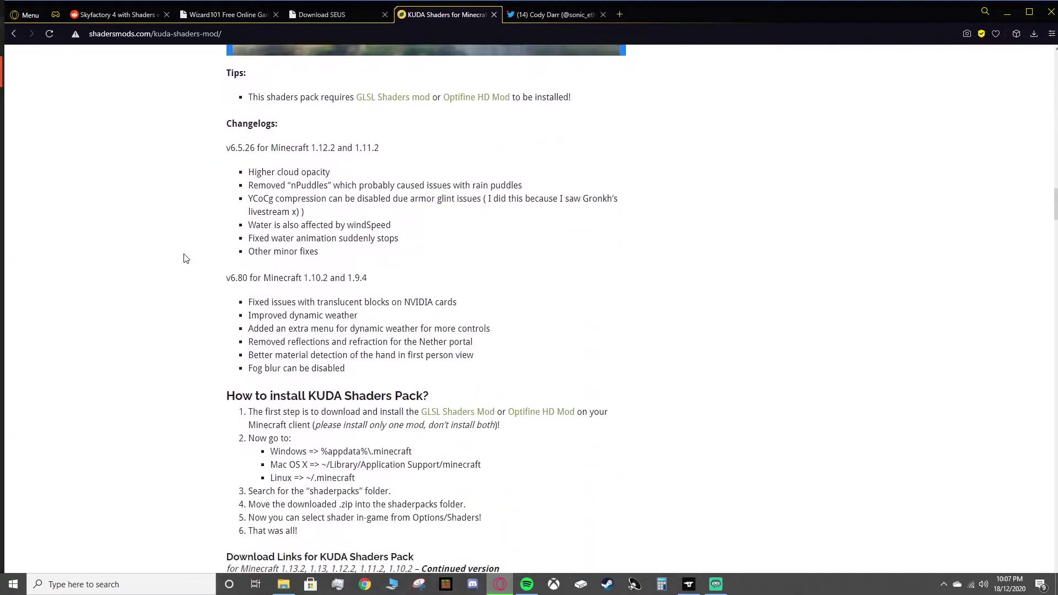
scroll(185, 258, "down", 6)
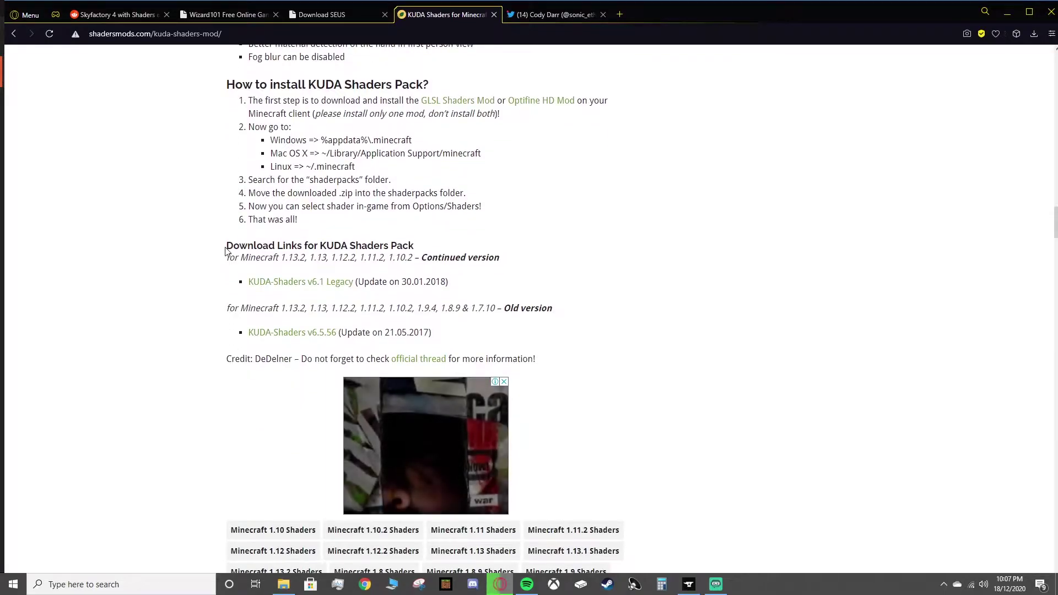
left_click_drag(226, 250, 353, 231)
left_click(425, 260)
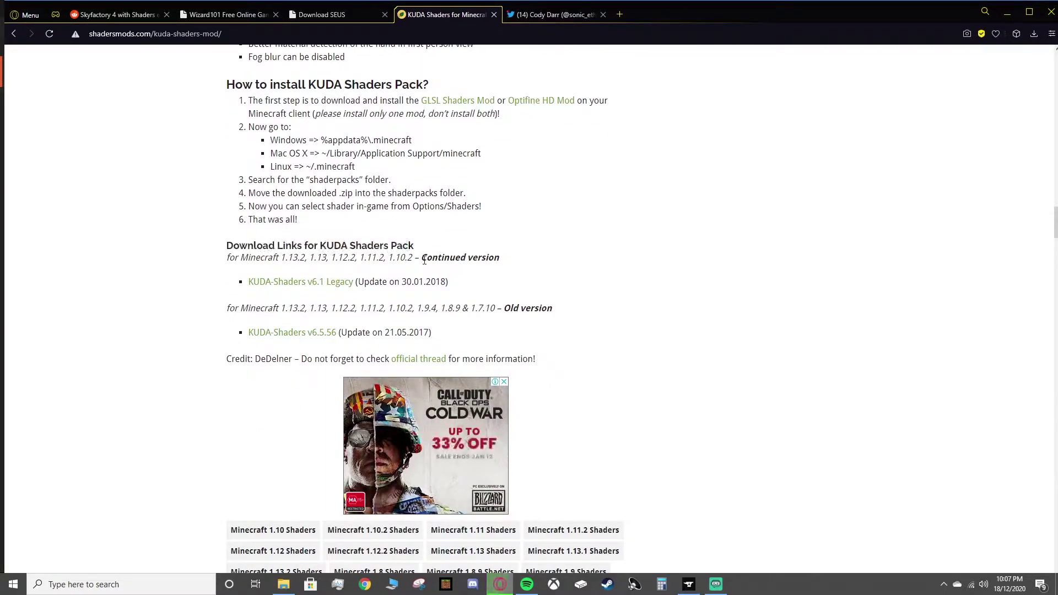
left_click_drag(425, 260, 499, 260)
left_click(498, 260)
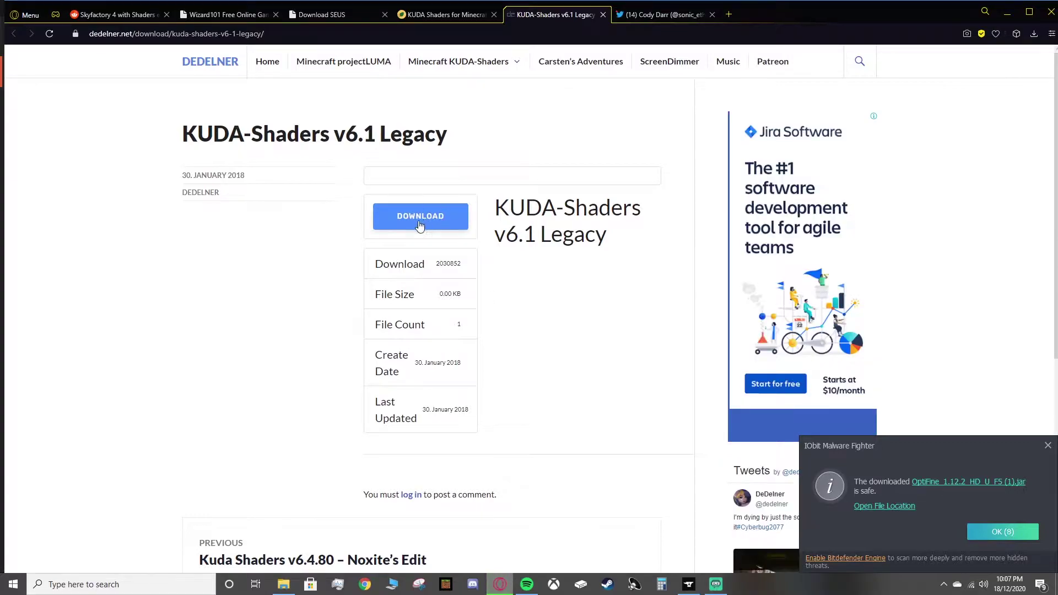
left_click(419, 221)
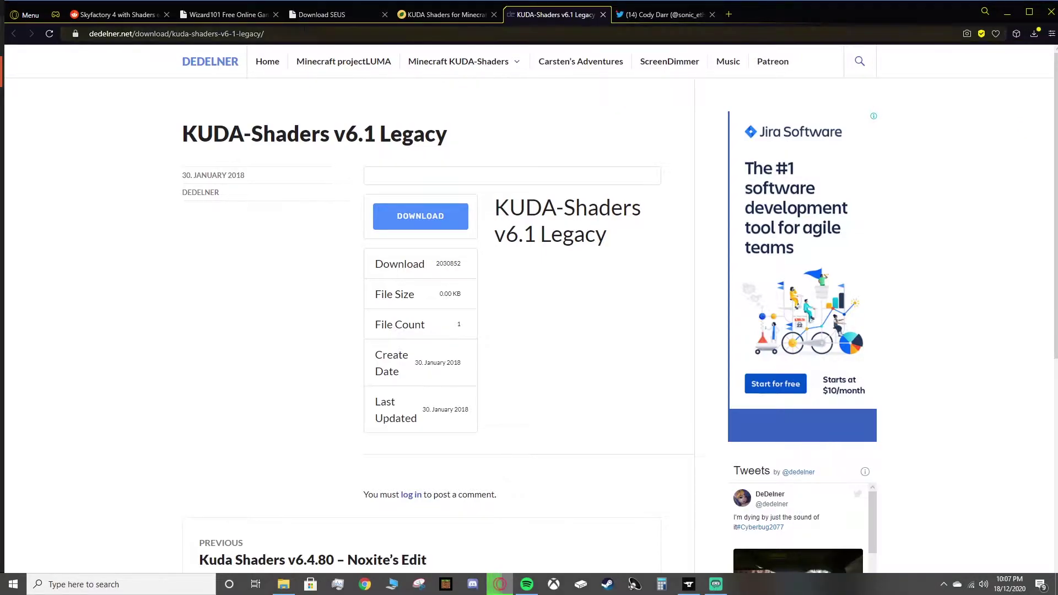
Step: Review the SEUS developer's Twitter feed for posts about problems with the shader download website
left_click(343, 13)
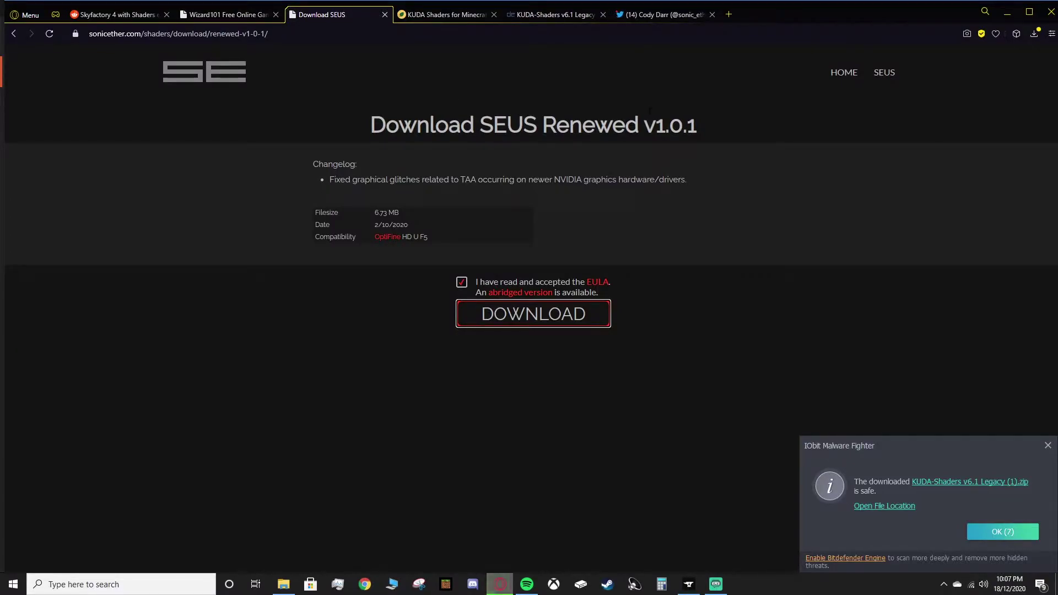
left_click(664, 14)
scroll(636, 242, "down", 3)
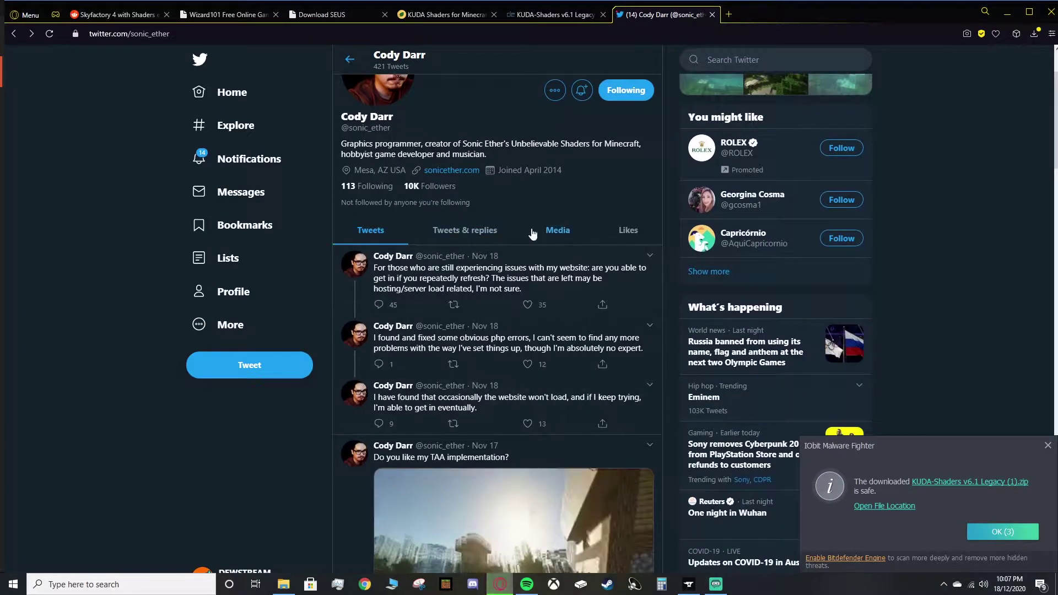
scroll(635, 258, "down", 1)
scroll(633, 271, "down", 4)
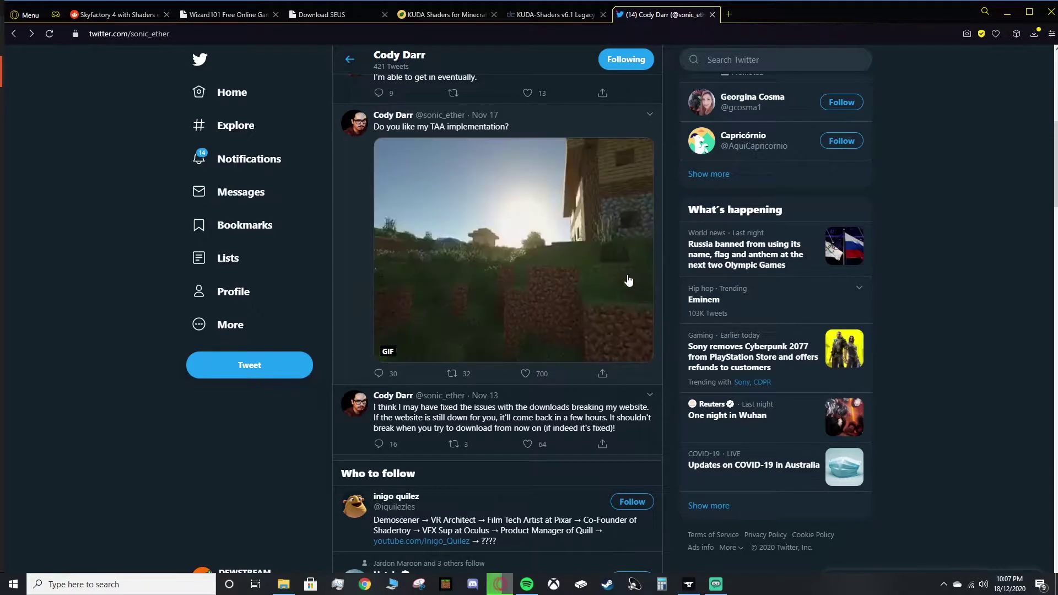
scroll(650, 286, "up", 7)
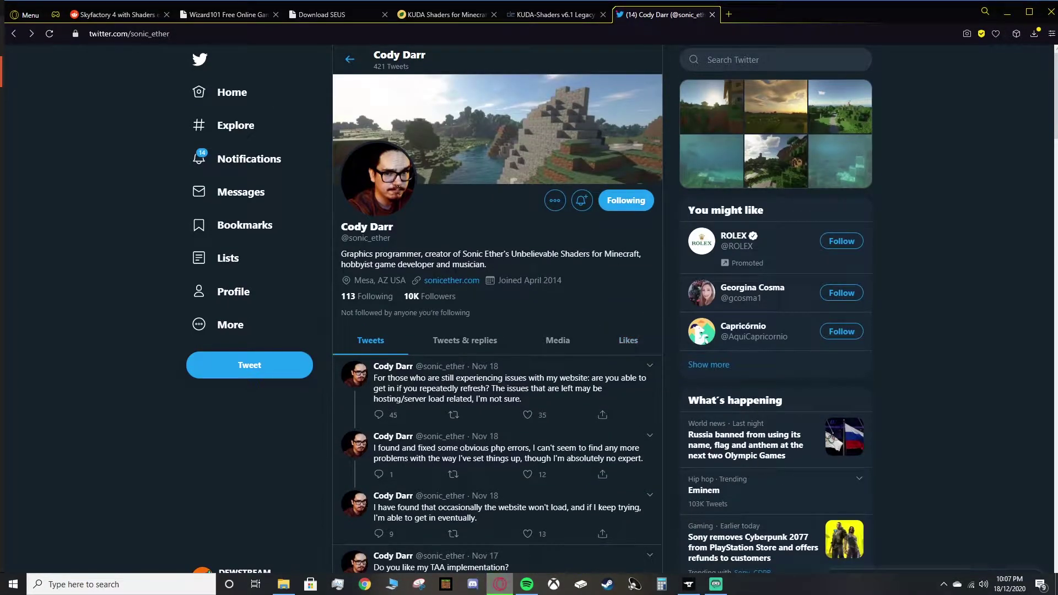
Step: Read the Reddit thread on SkyFactory 4 blurry shader textures, including the reply about the custom skybox
key("ctrl+Tab")
scroll(251, 264, "down", 5)
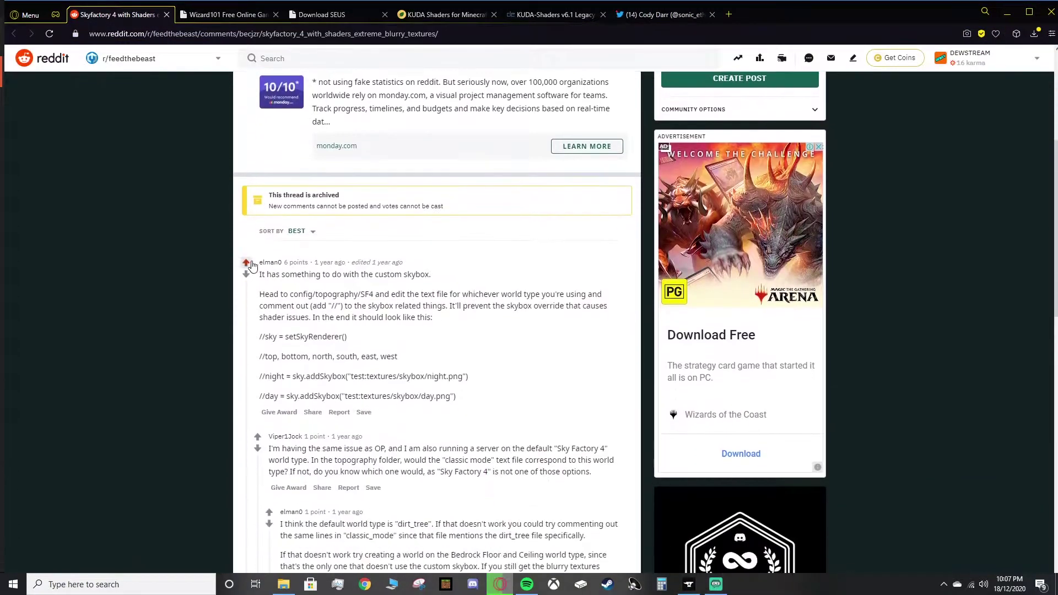
scroll(251, 265, "down", 1)
scroll(230, 251, "up", 1)
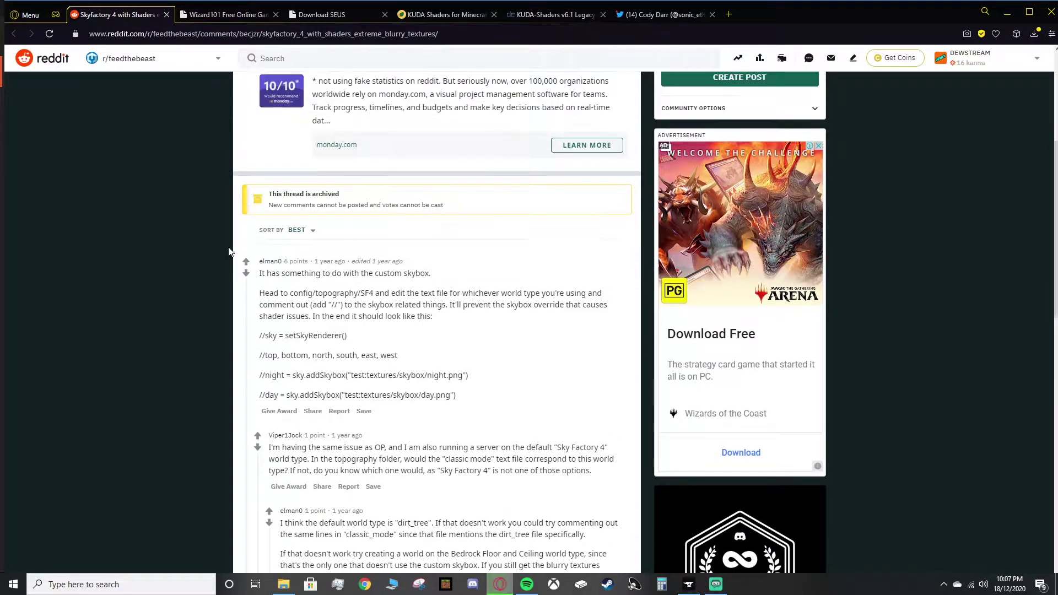
scroll(229, 252, "up", 4)
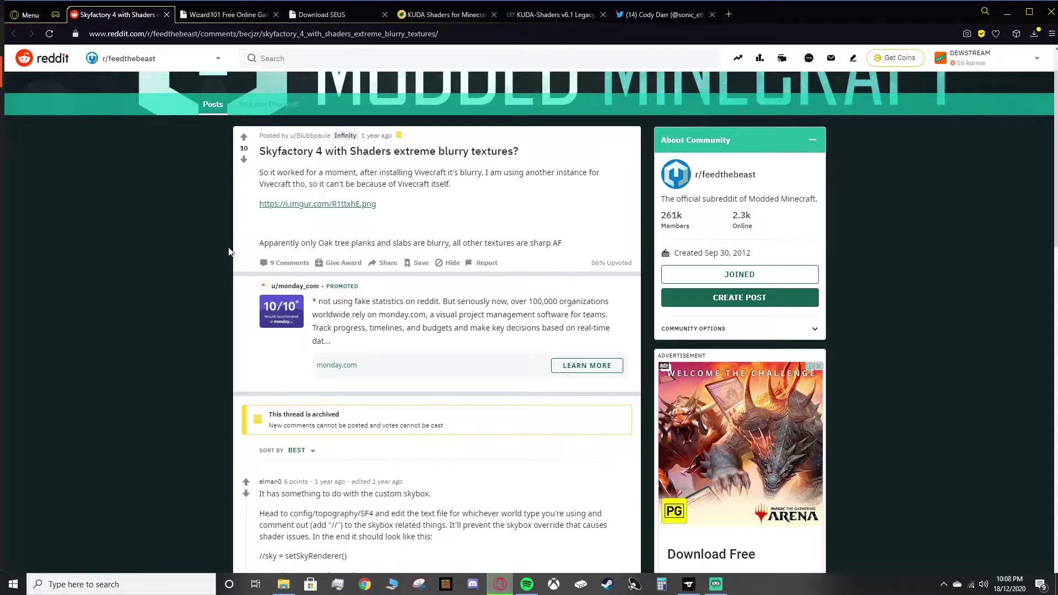
scroll(220, 242, "up", 1)
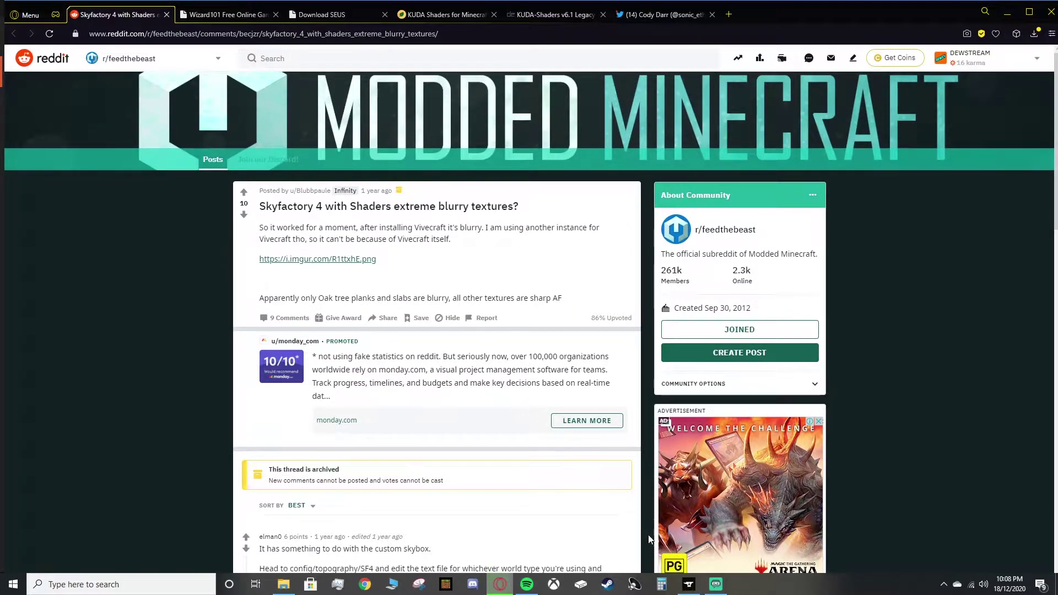
Step: Switch to CurseForge, open the mods folder of the SkyFactory 4 profile, and bring up the DownloadsVid folder beside it
left_click(687, 585)
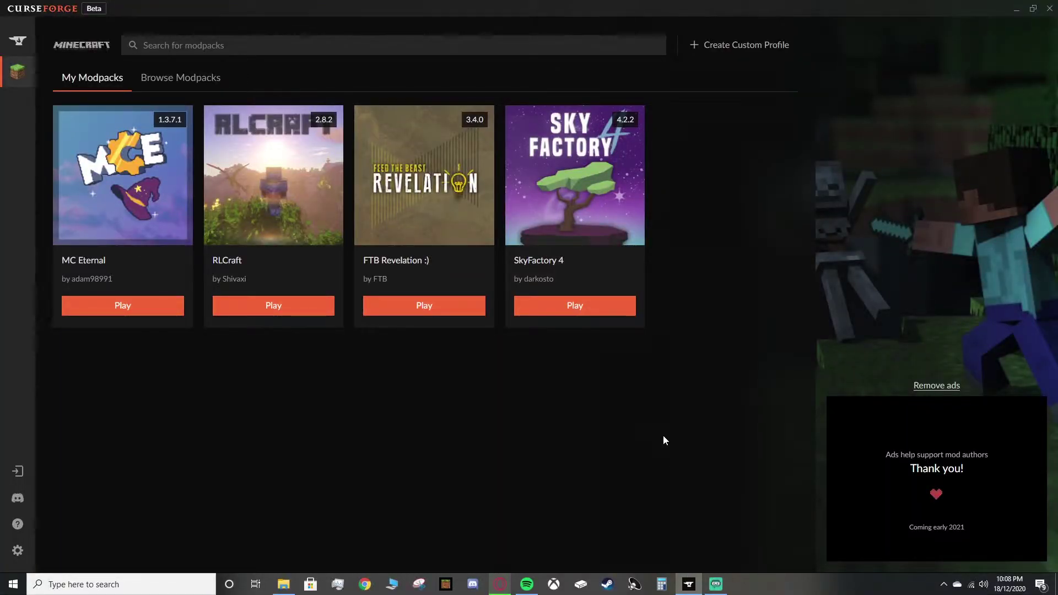
left_click(573, 226)
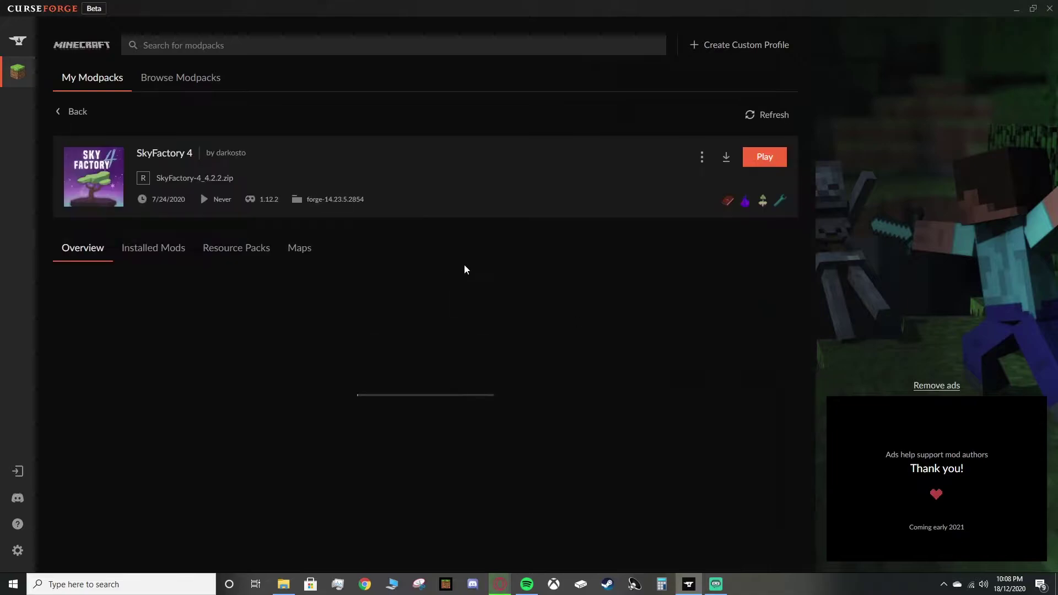
left_click(702, 158)
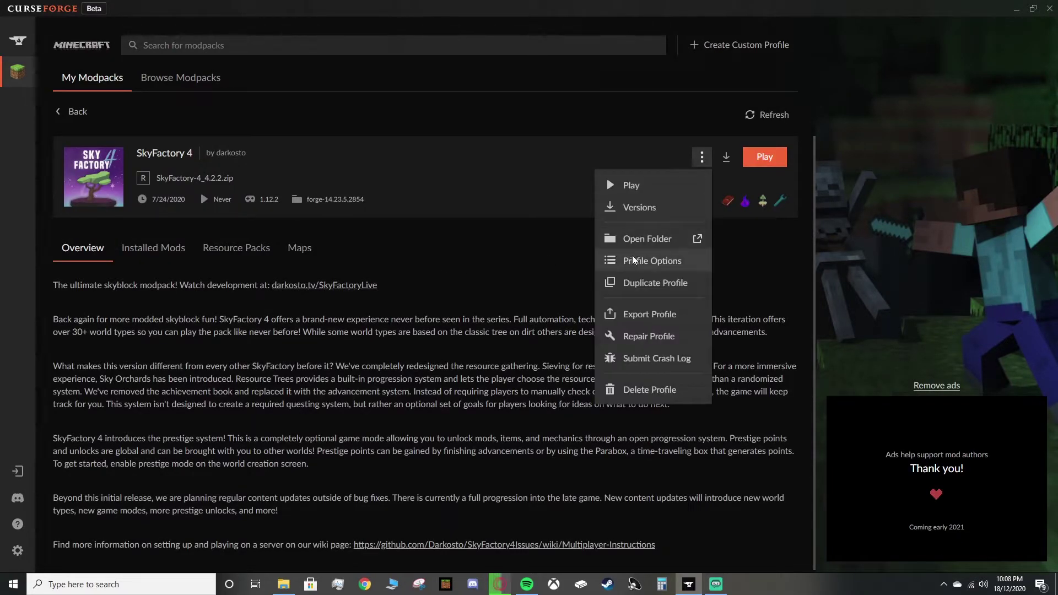
left_click(652, 246)
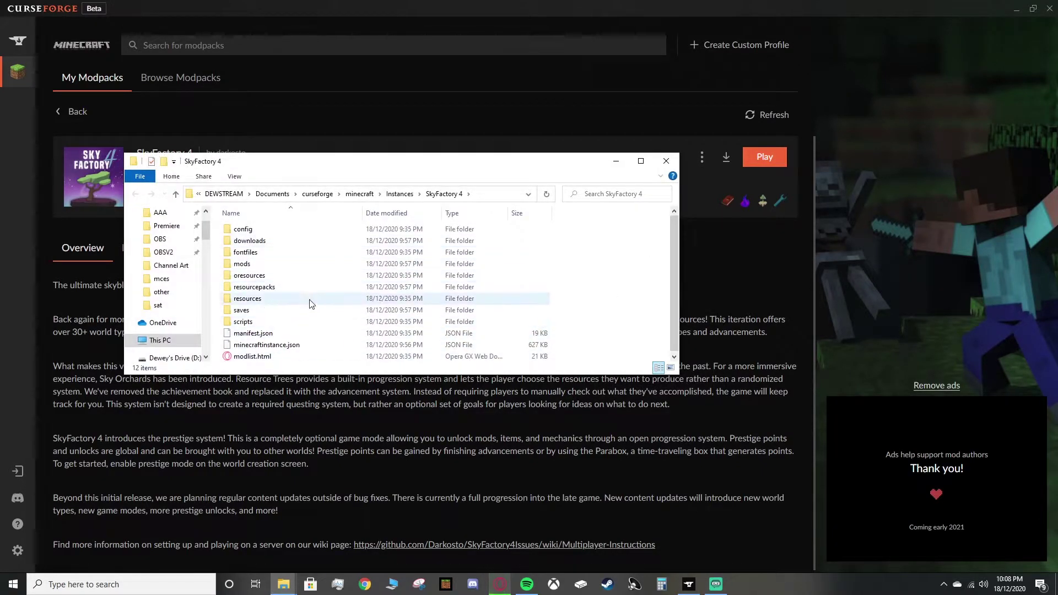
double_click(254, 268)
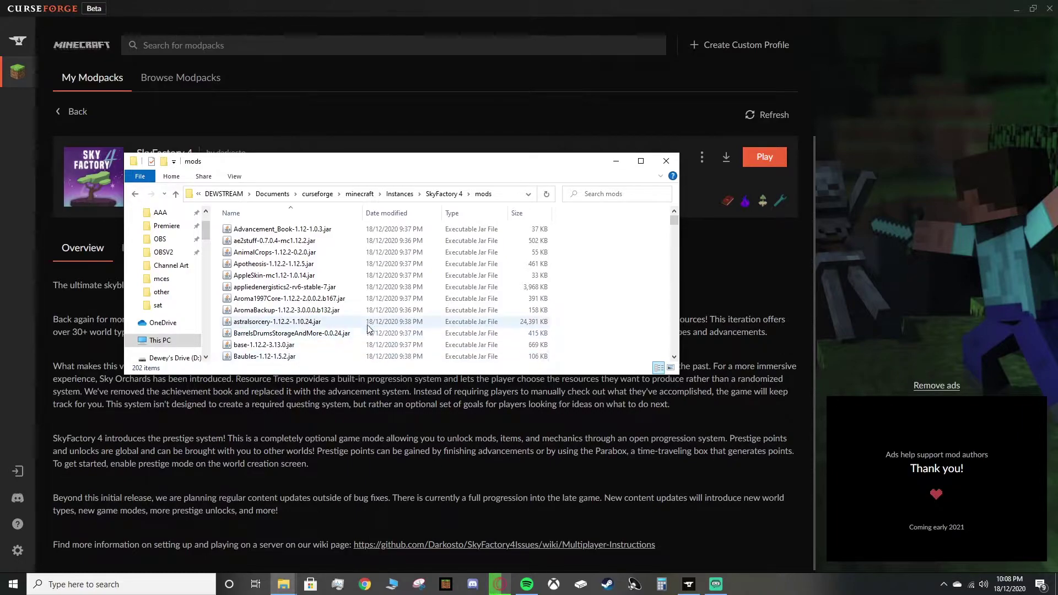
key("alt+Tab")
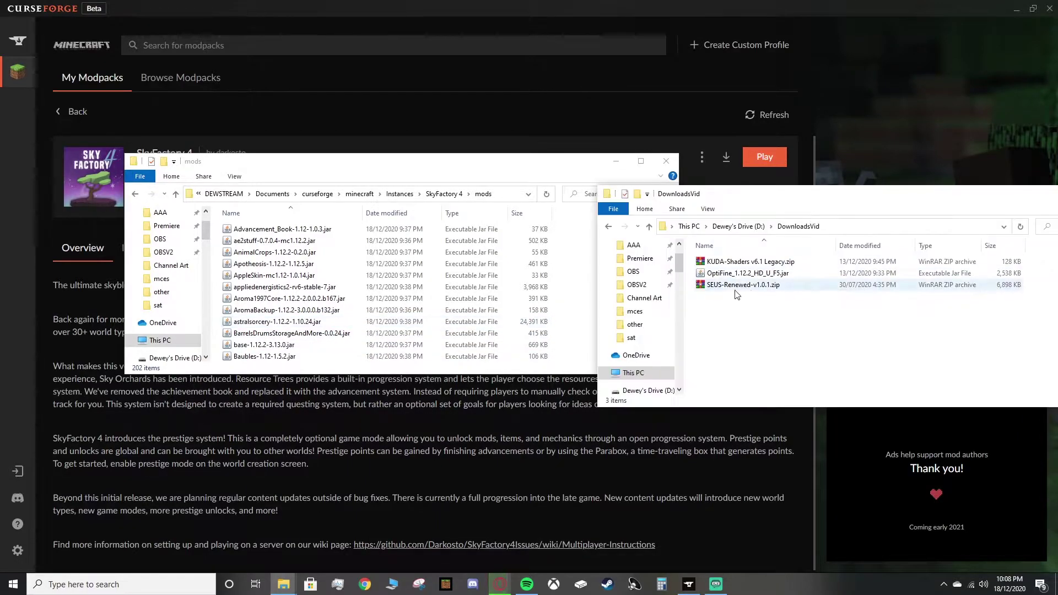
Step: Copy OptiFine_1.12.2_HD_U_F5.jar from the DownloadsVid folder into the SkyFactory 4 mods folder
left_click(718, 272)
right_click(722, 274)
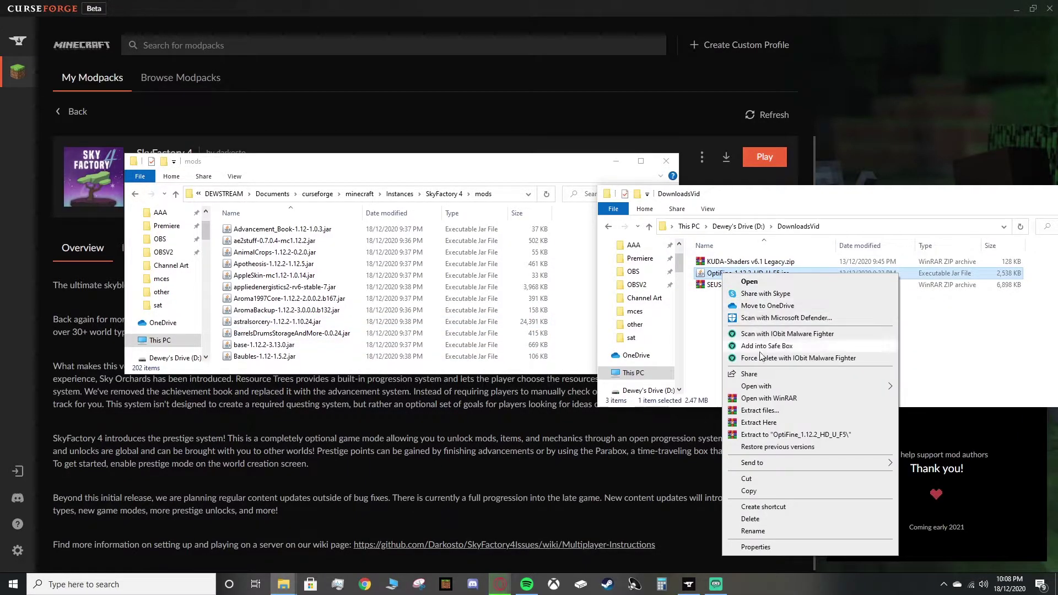
left_click(748, 490)
left_click(537, 240)
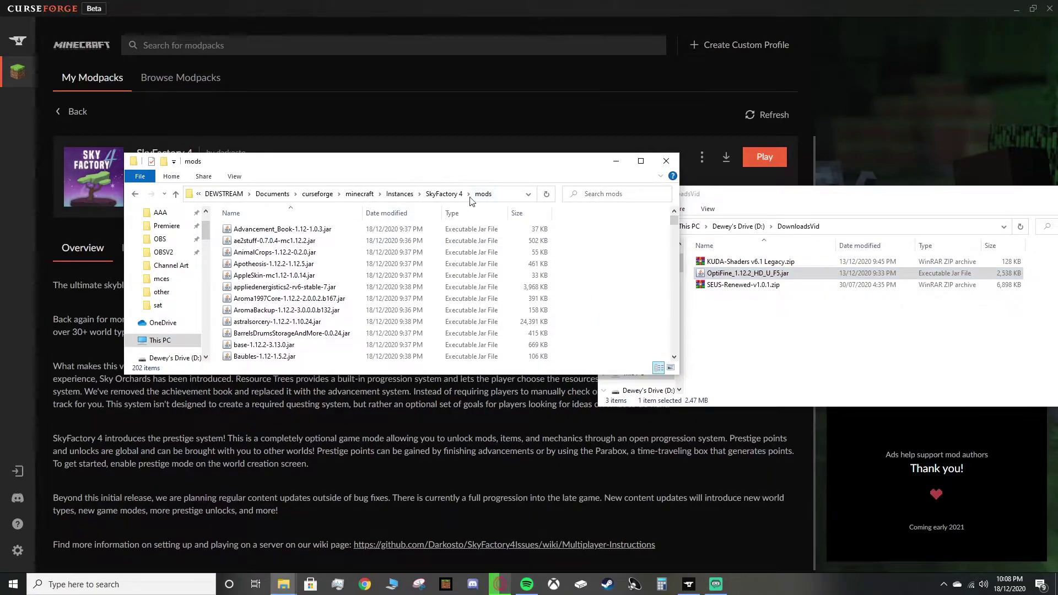
right_click(601, 277)
left_click(627, 353)
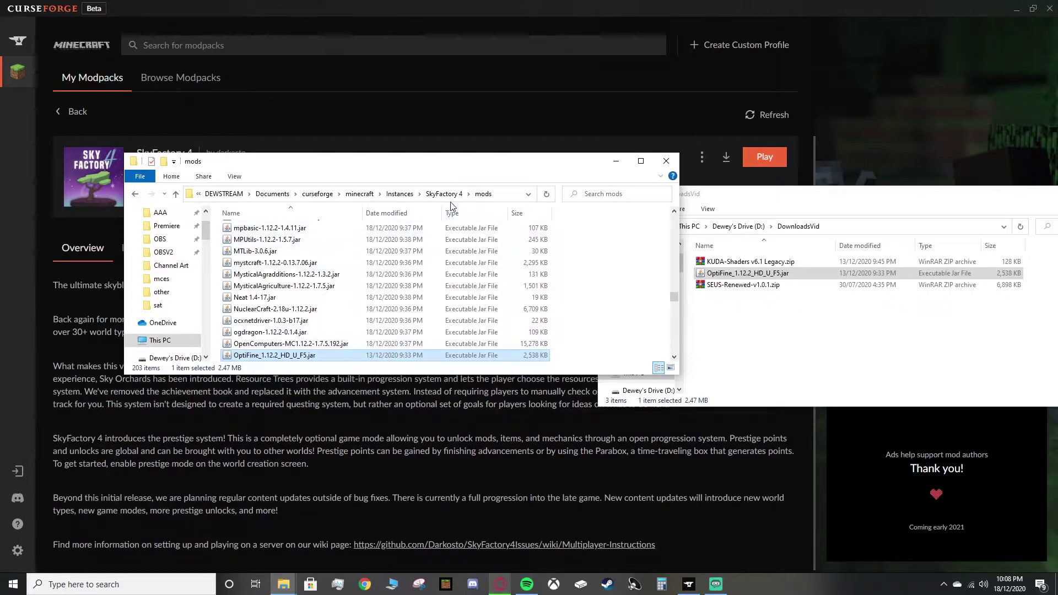
left_click(577, 291)
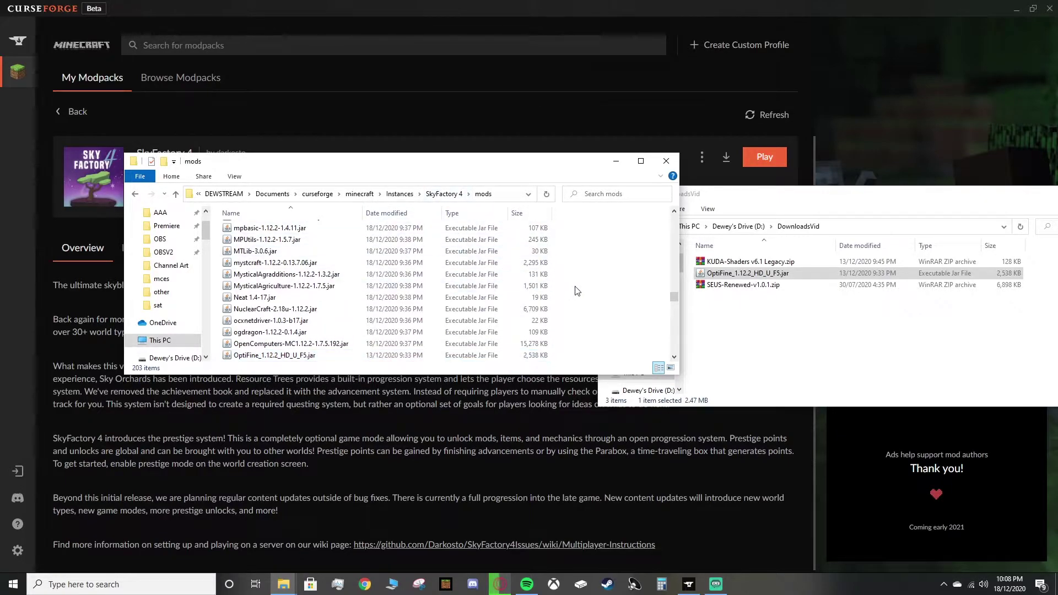
Step: Go up to the SkyFactory 4 folder and open its config, topography, SF4 subfolder
left_click(441, 196)
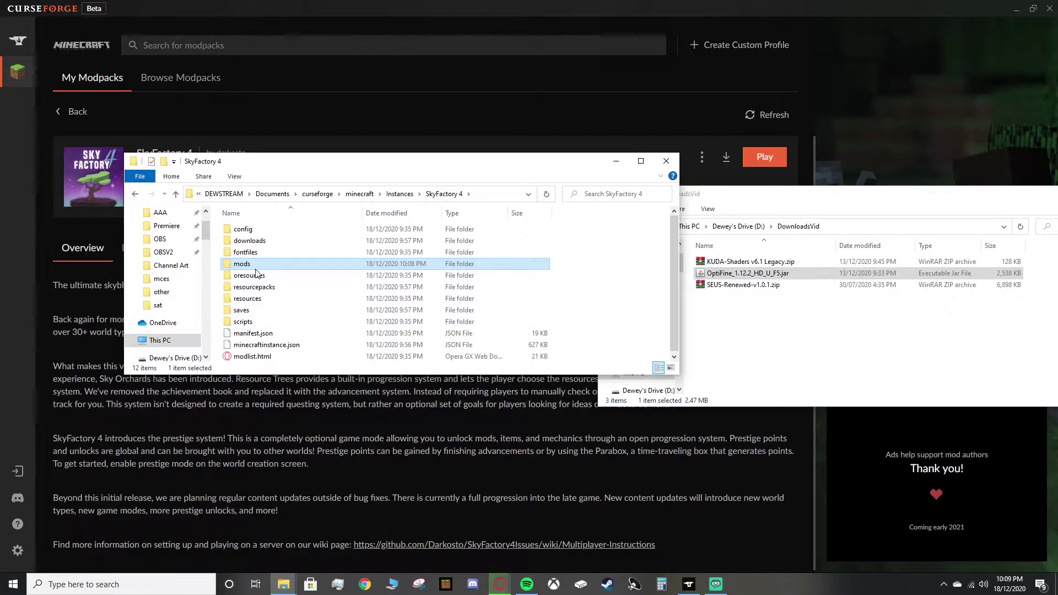
double_click(256, 231)
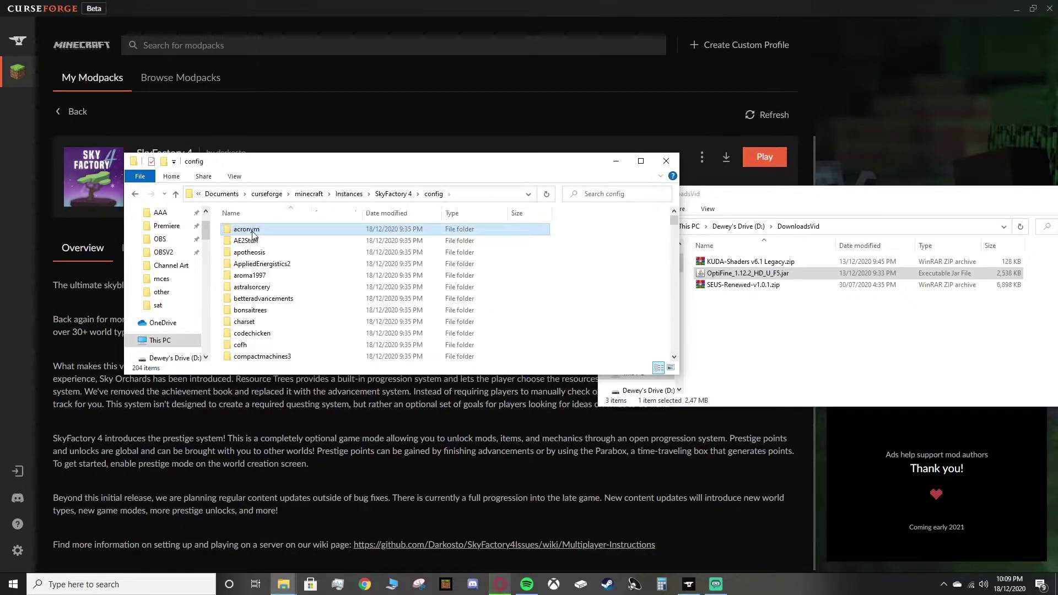
scroll(297, 284, "down", 8)
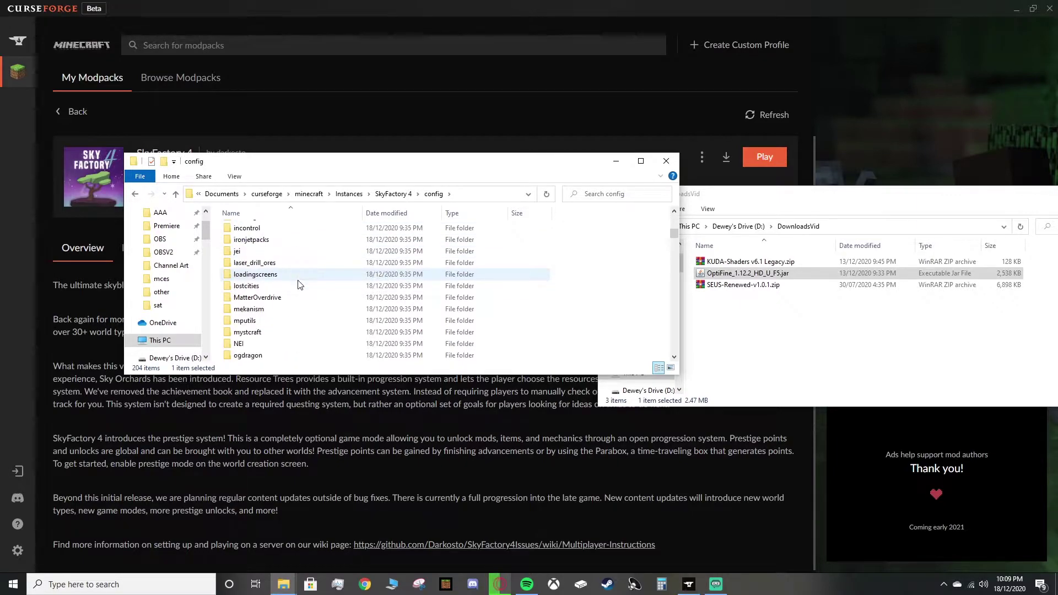
scroll(298, 284, "down", 2)
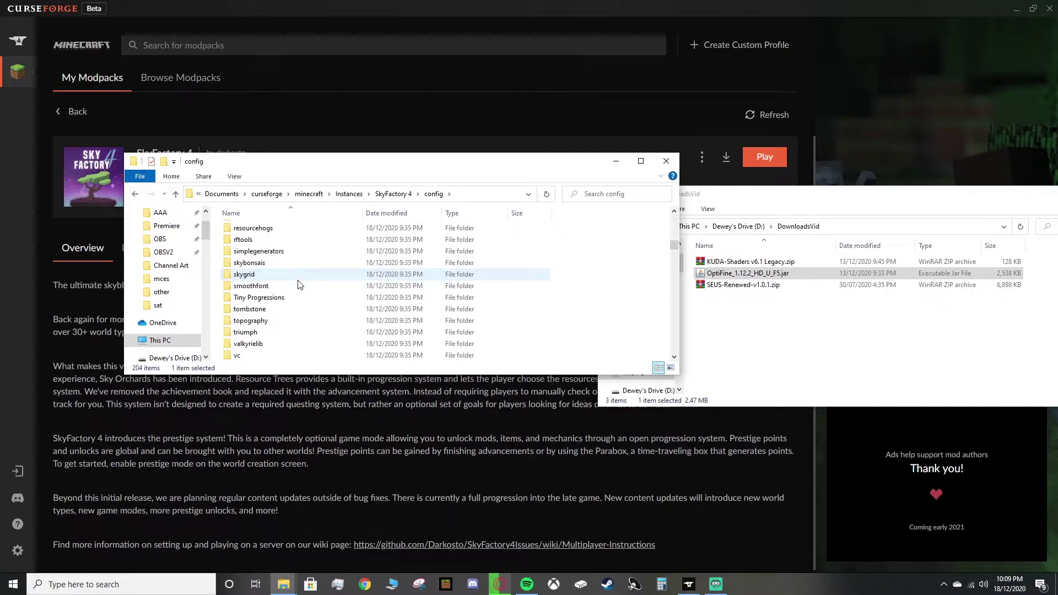
left_click(245, 324)
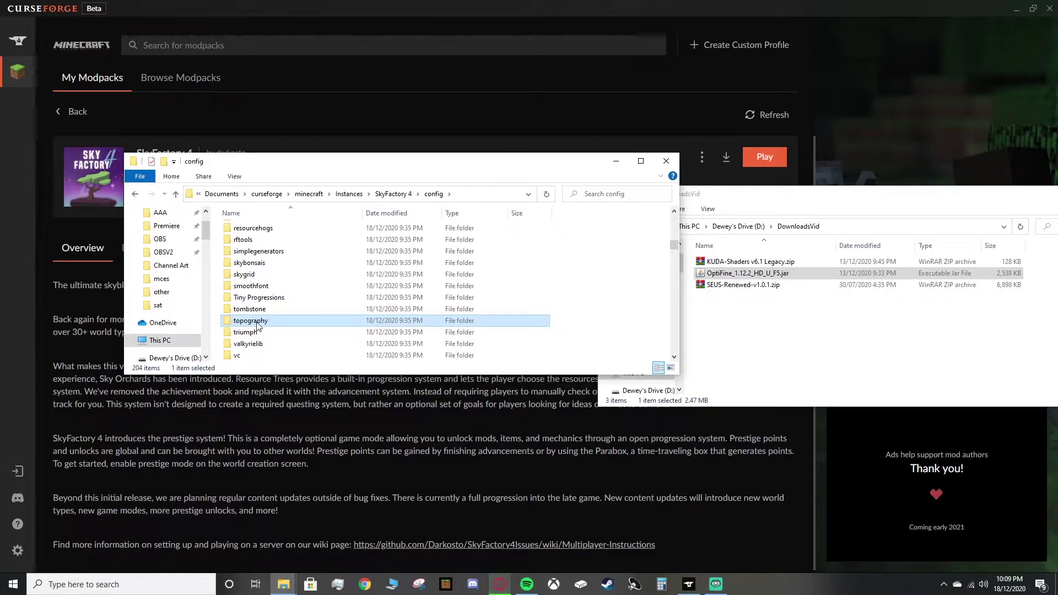
double_click(257, 325)
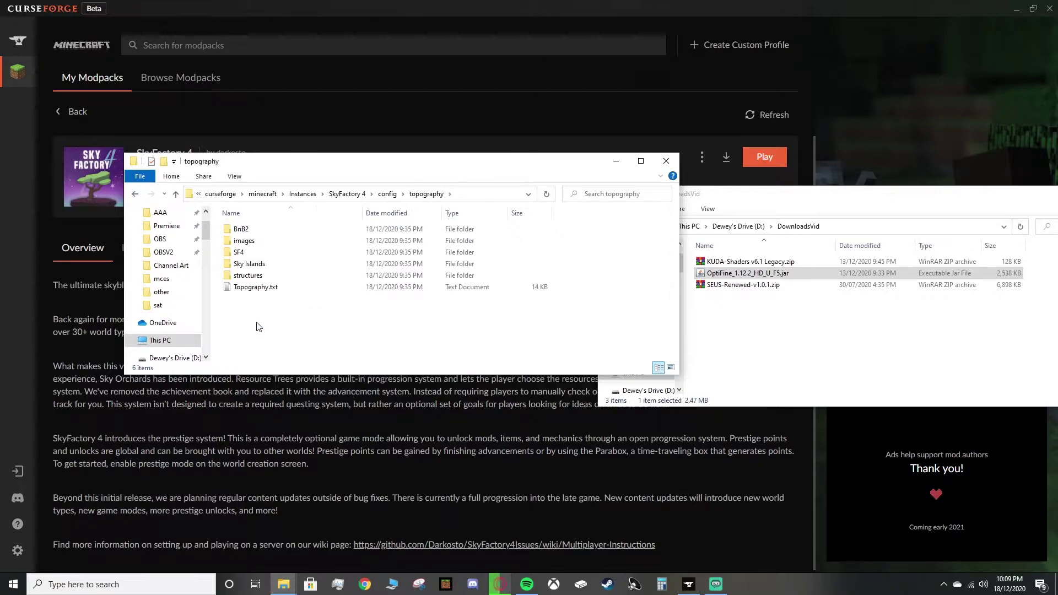
left_click(241, 257)
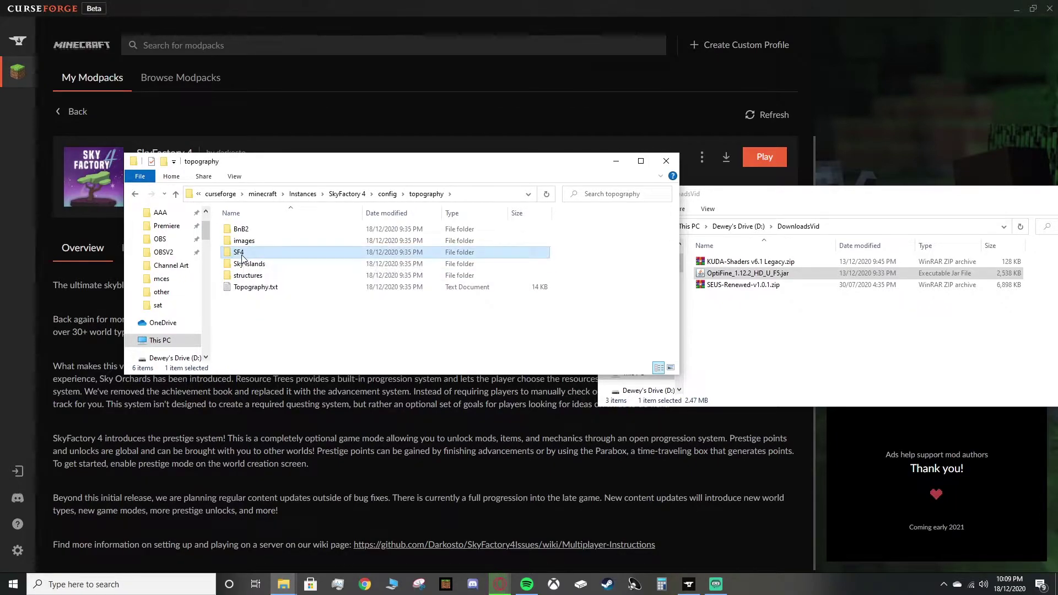
double_click(242, 257)
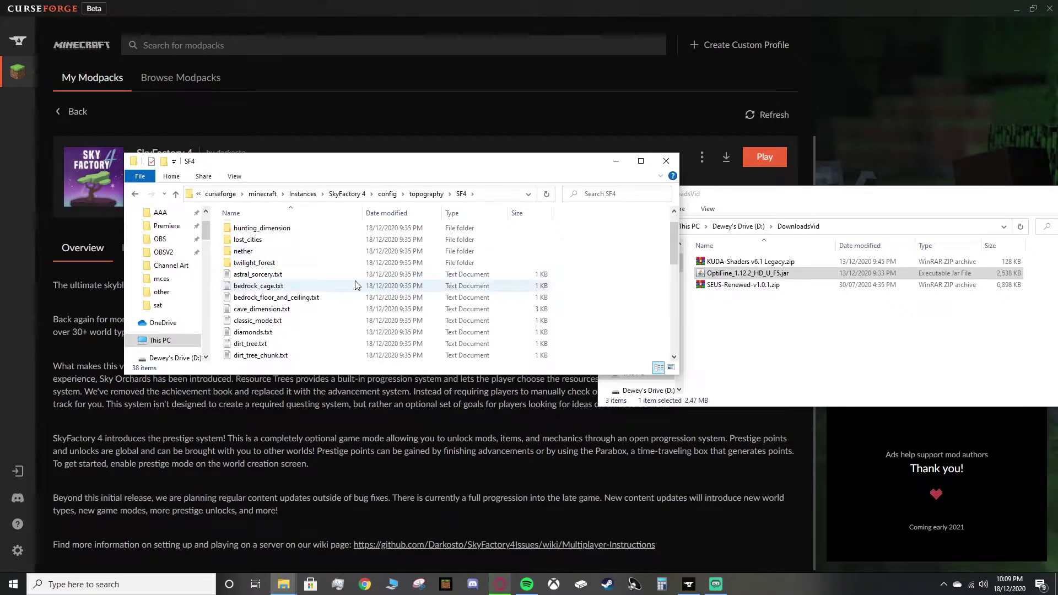
scroll(355, 284, "down", 2)
Step: Bring the SF4 folder window back up, make it taller, and open dirt_tree.txt in Notepad
left_click(565, 436)
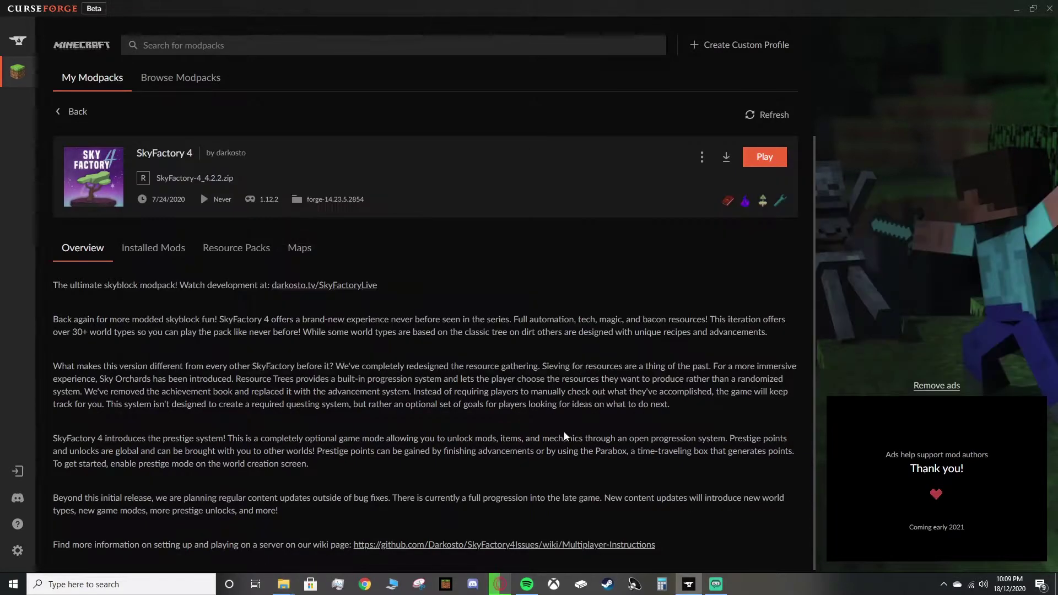
key("alt+Tab")
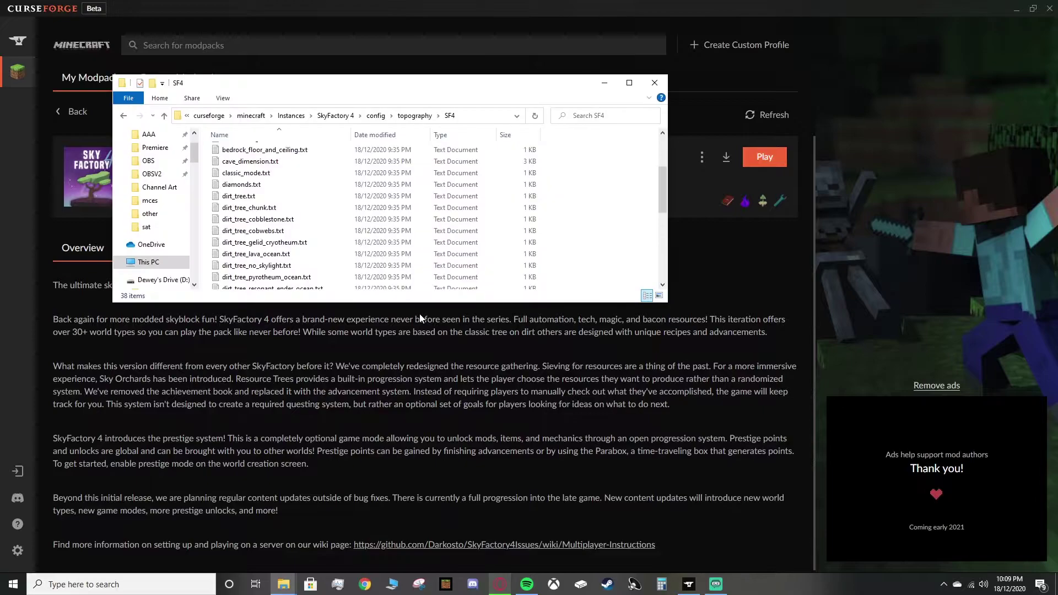
left_click_drag(405, 305, 395, 504)
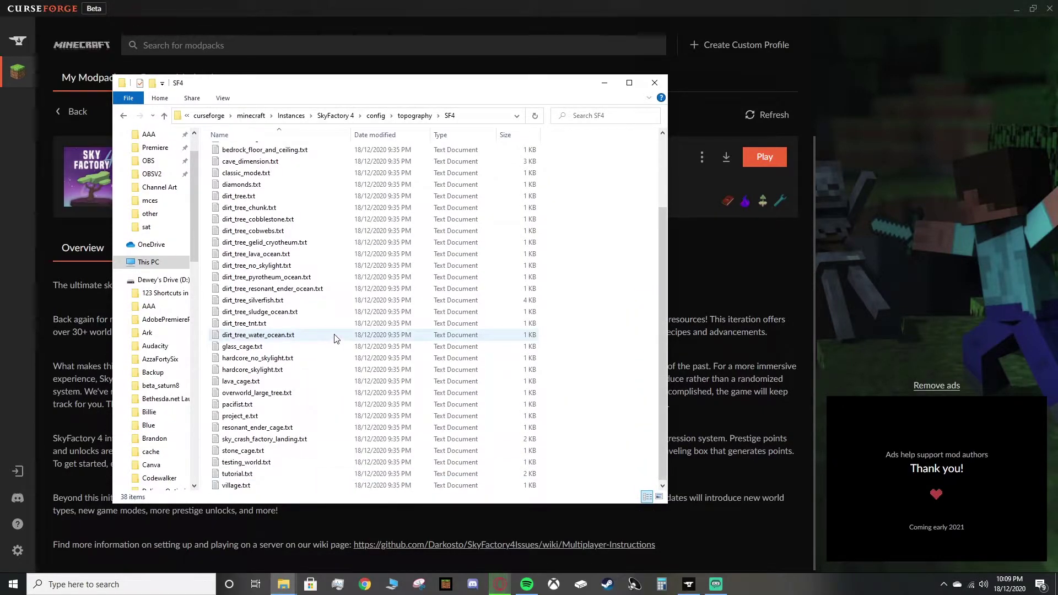
scroll(309, 341, "up", 3)
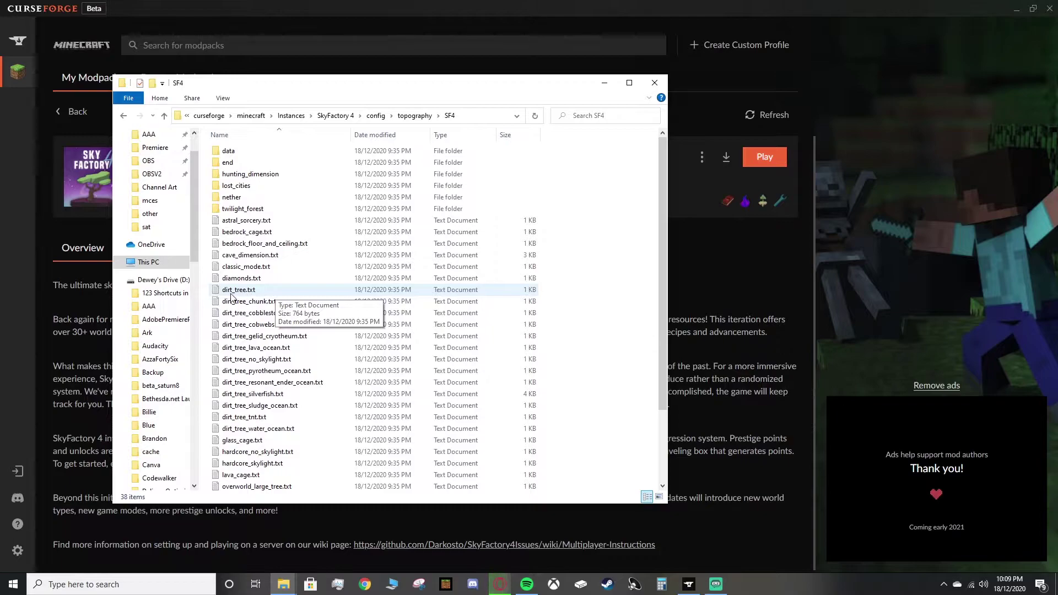
left_click(249, 294)
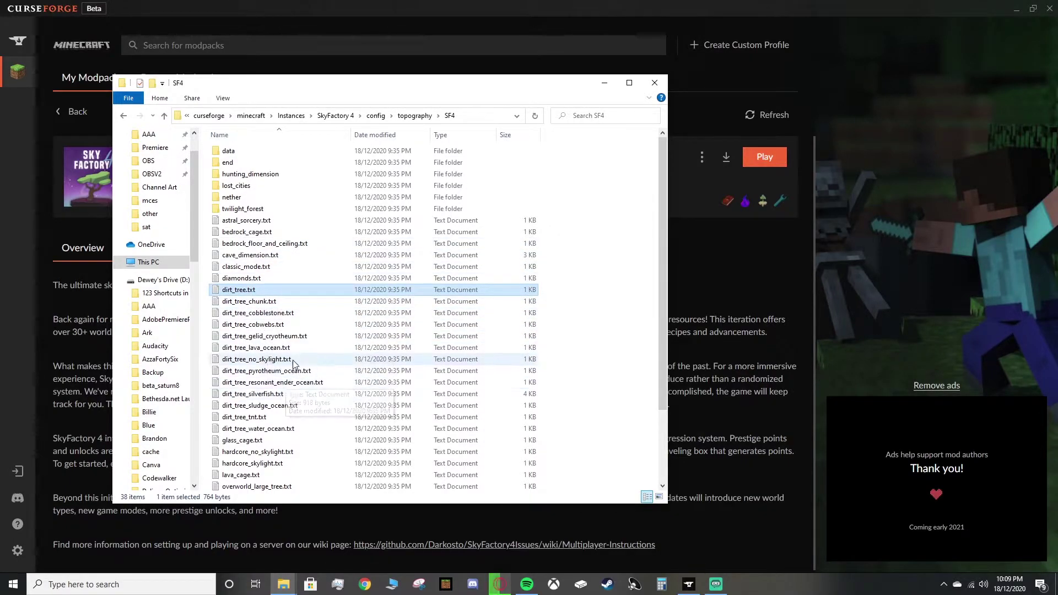
double_click(255, 290)
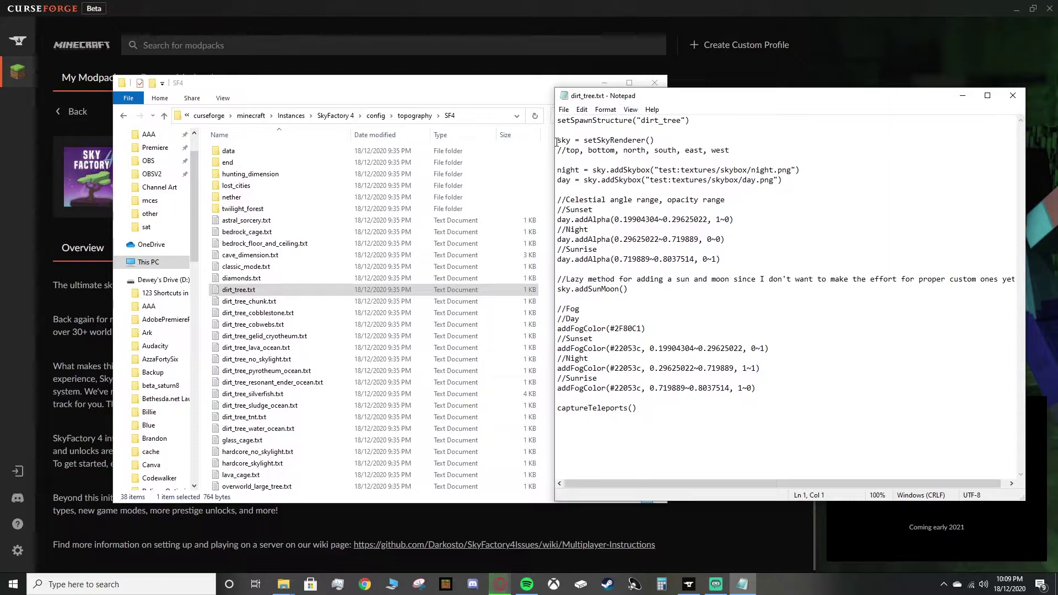
Step: Comment out the sky = setSkyRenderer() line and the night and day addSkybox lines with //
left_click_drag(558, 142, 654, 140)
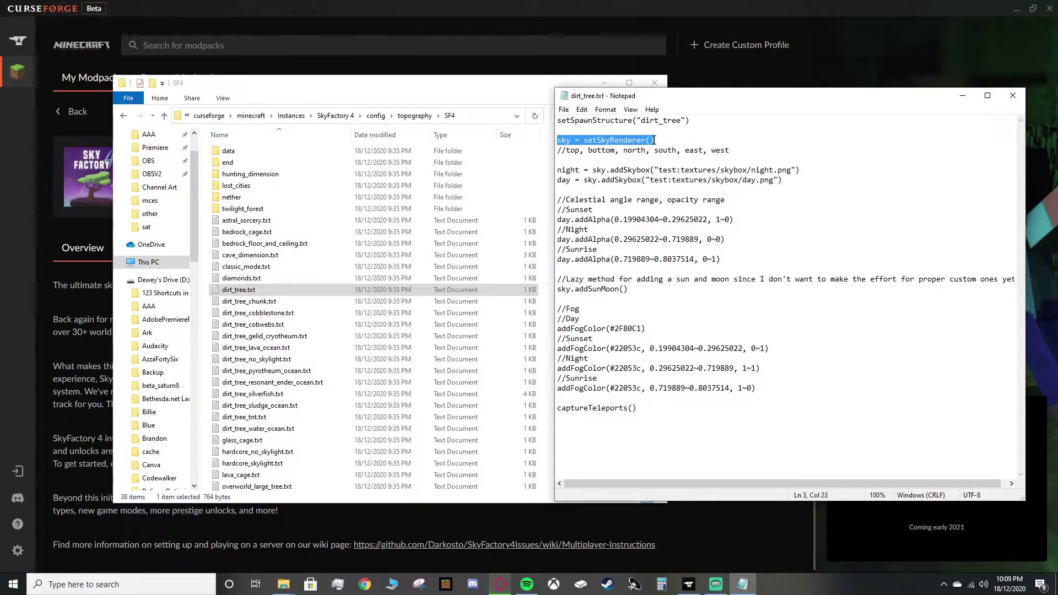
key("Left")
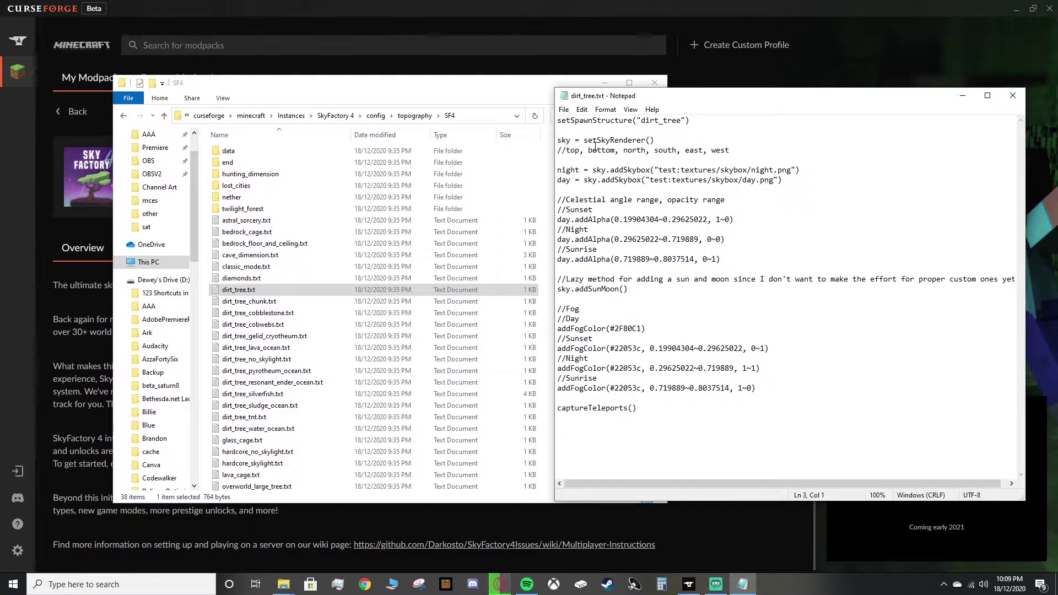
type("//")
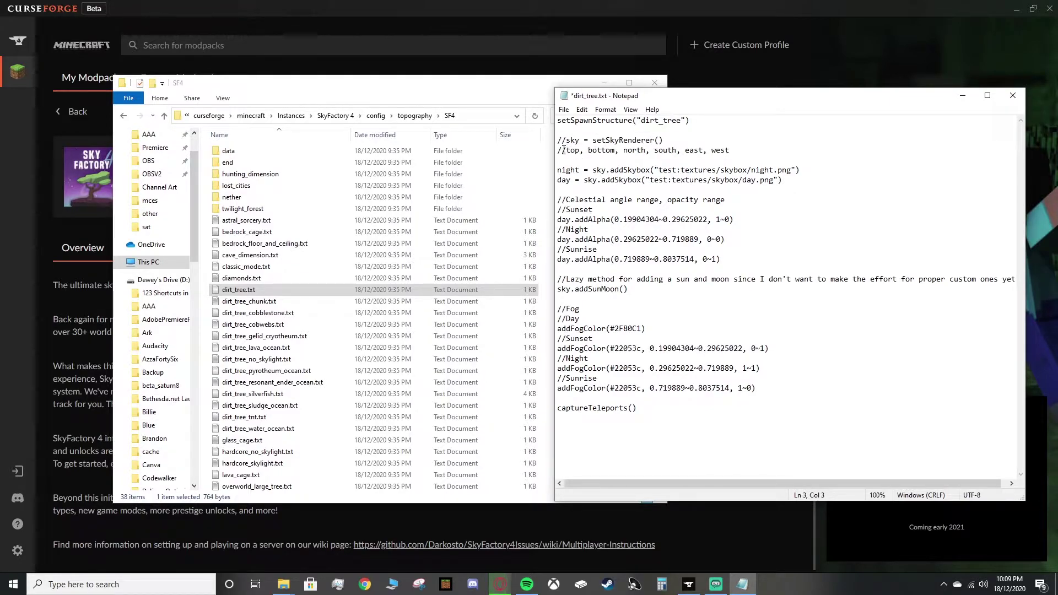
key("Left")
type("////")
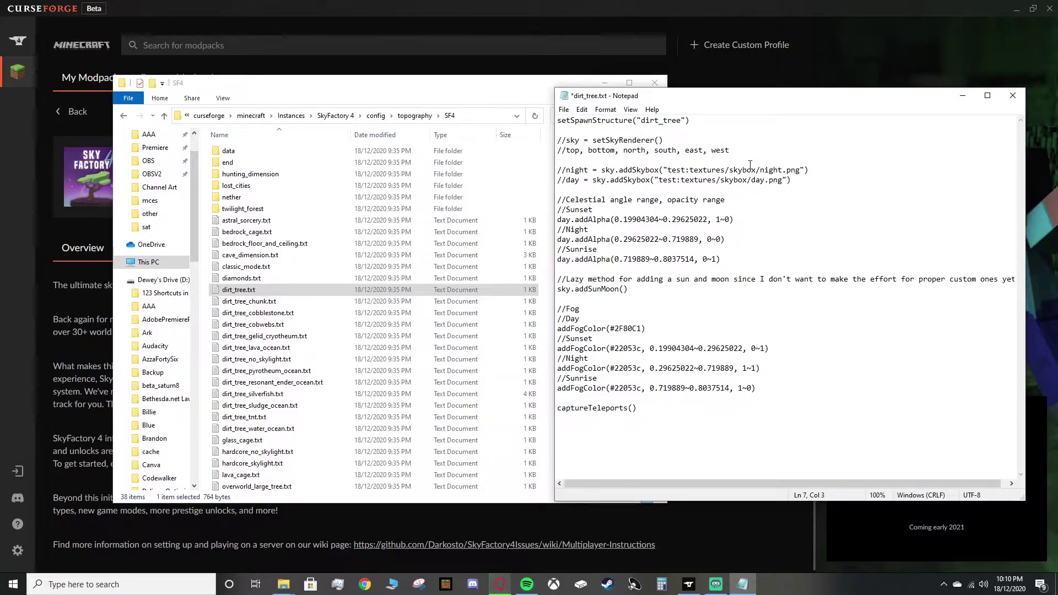
Step: Save and close dirt_tree.txt, reopen it to check that the commented lines were kept, and close it again
key("ctrl+s")
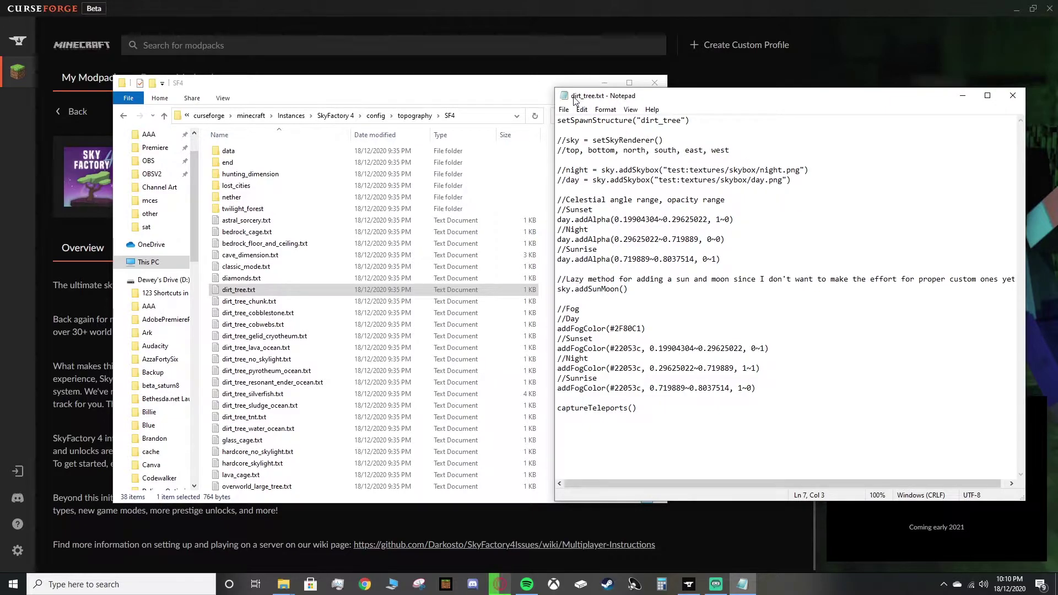
left_click(563, 109)
left_click(580, 159)
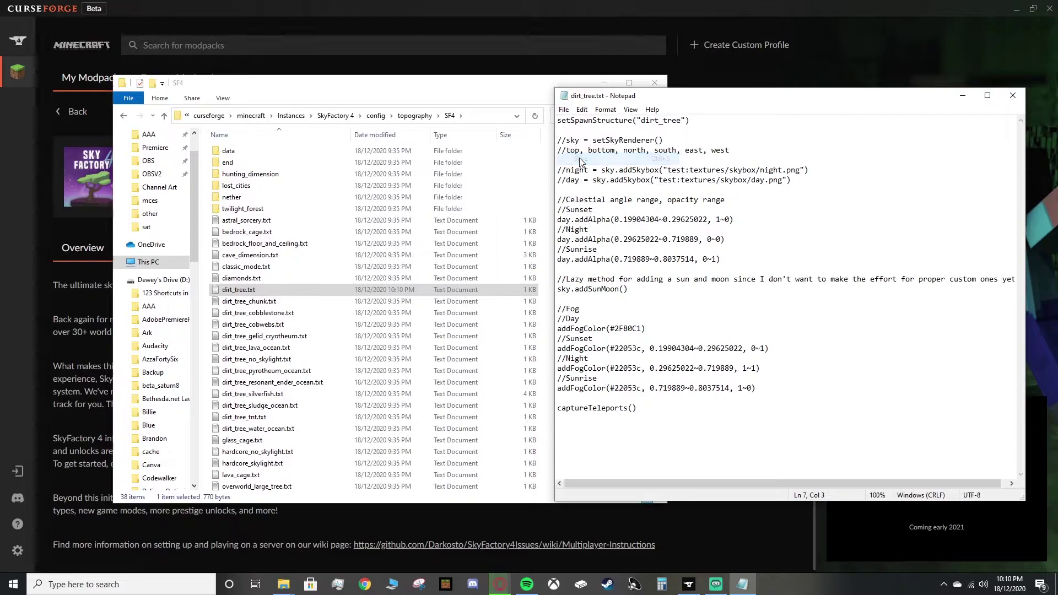
left_click(1012, 95)
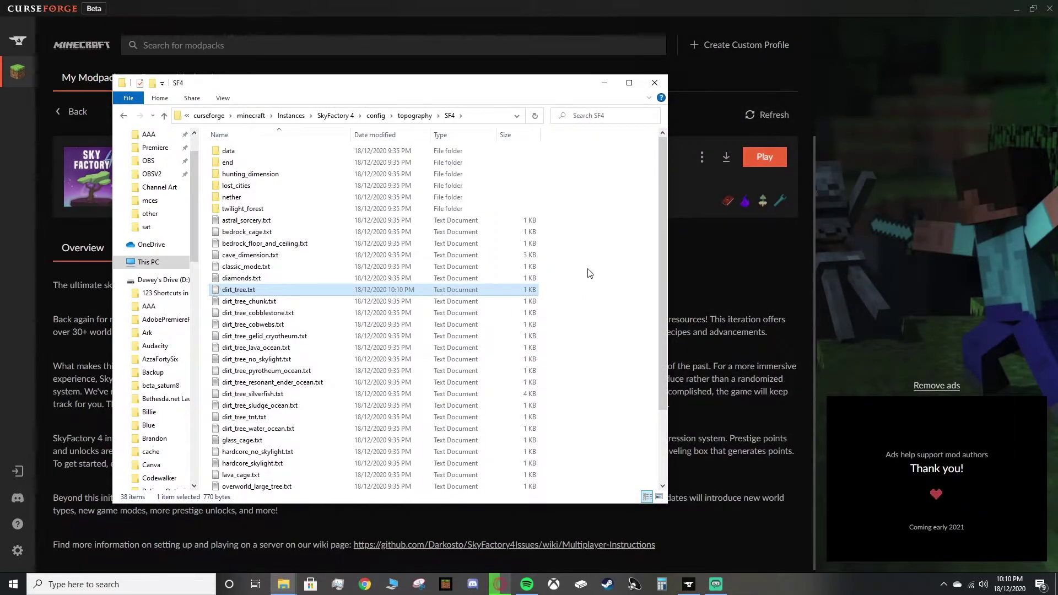
double_click(379, 290)
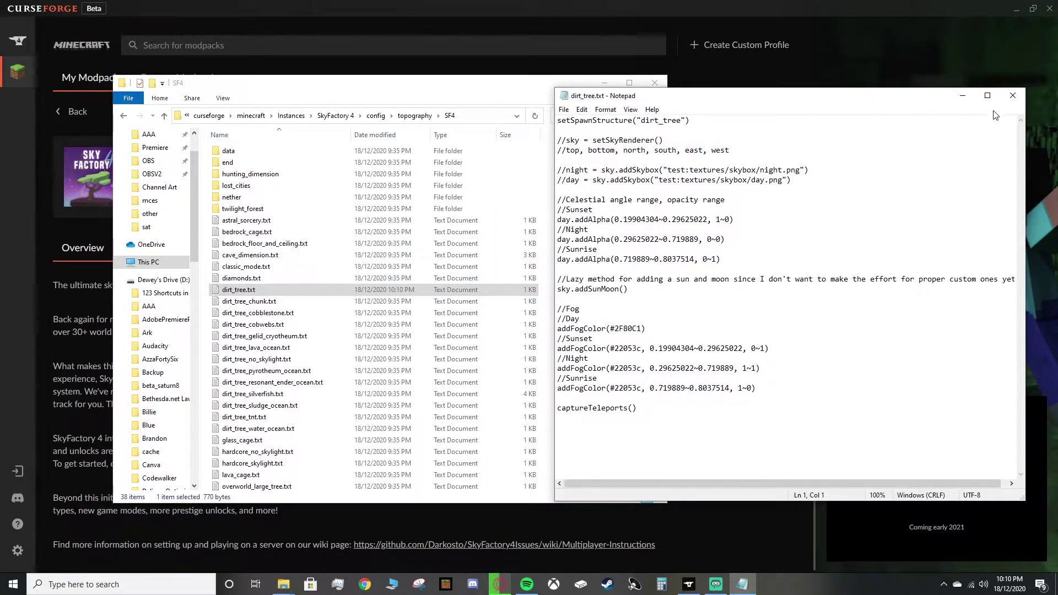
left_click(1012, 95)
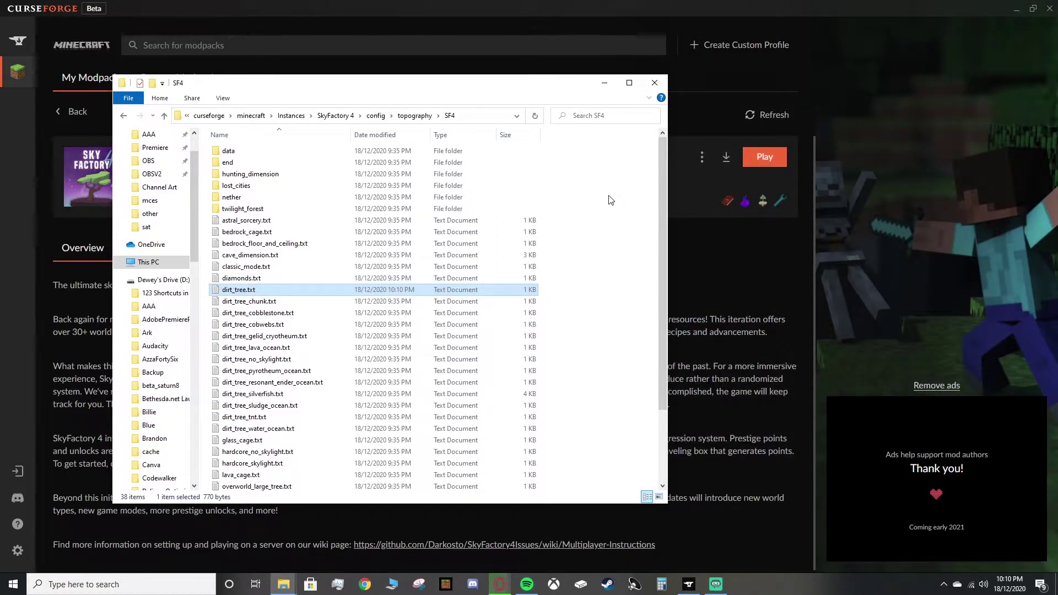
Step: Launch SkyFactory 4 from CurseForge and open the Shaders page of the game's video settings
left_click(732, 254)
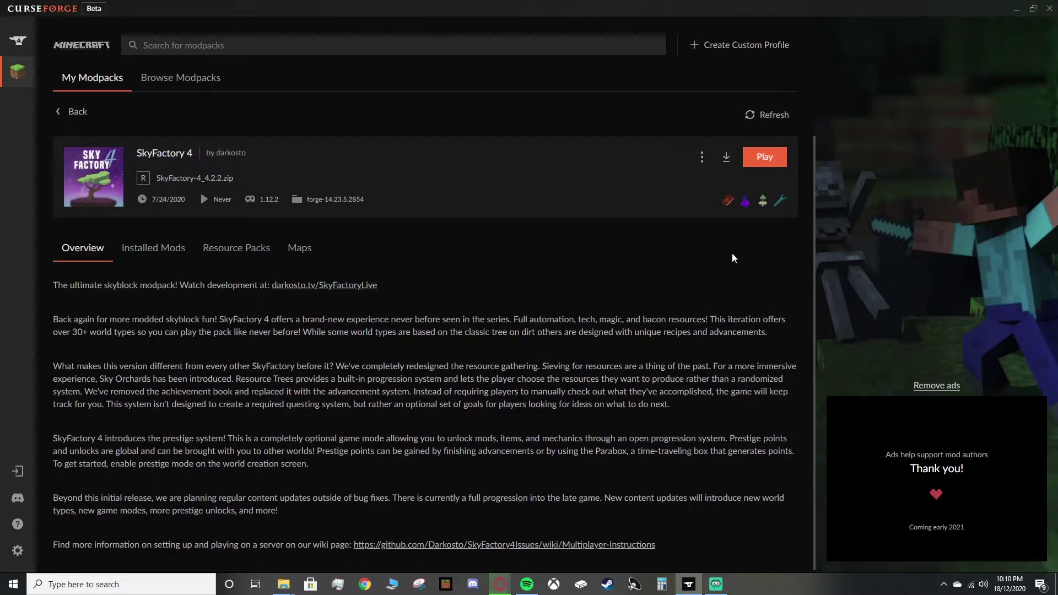
left_click(769, 160)
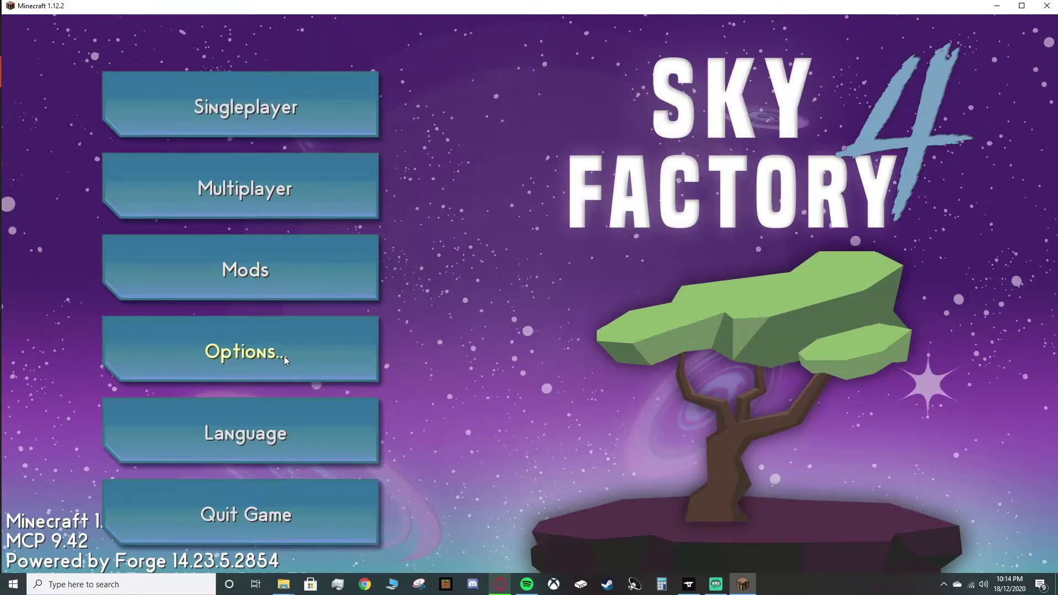
left_click(276, 352)
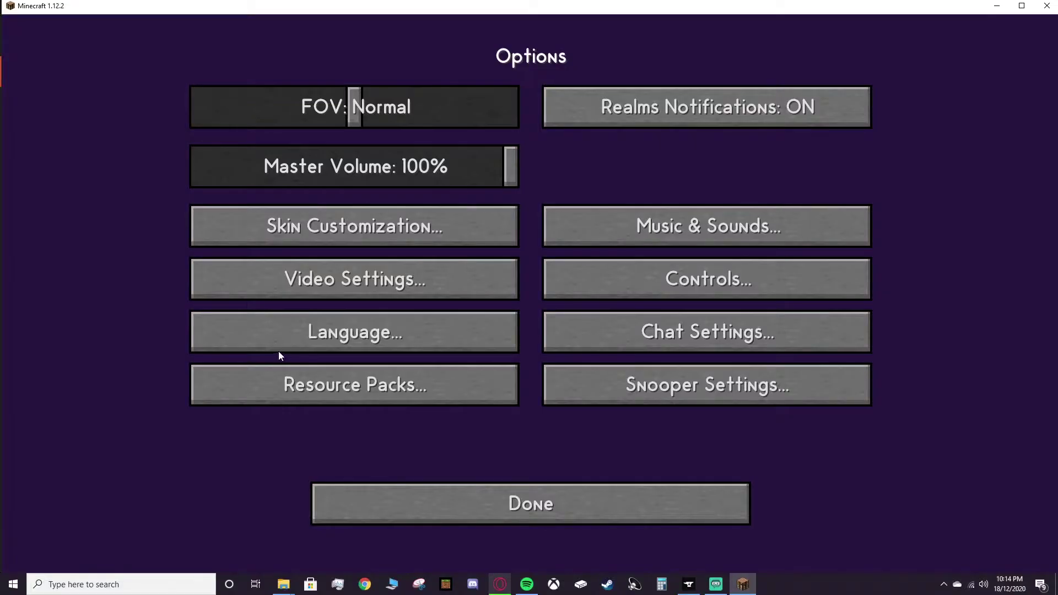
left_click(360, 283)
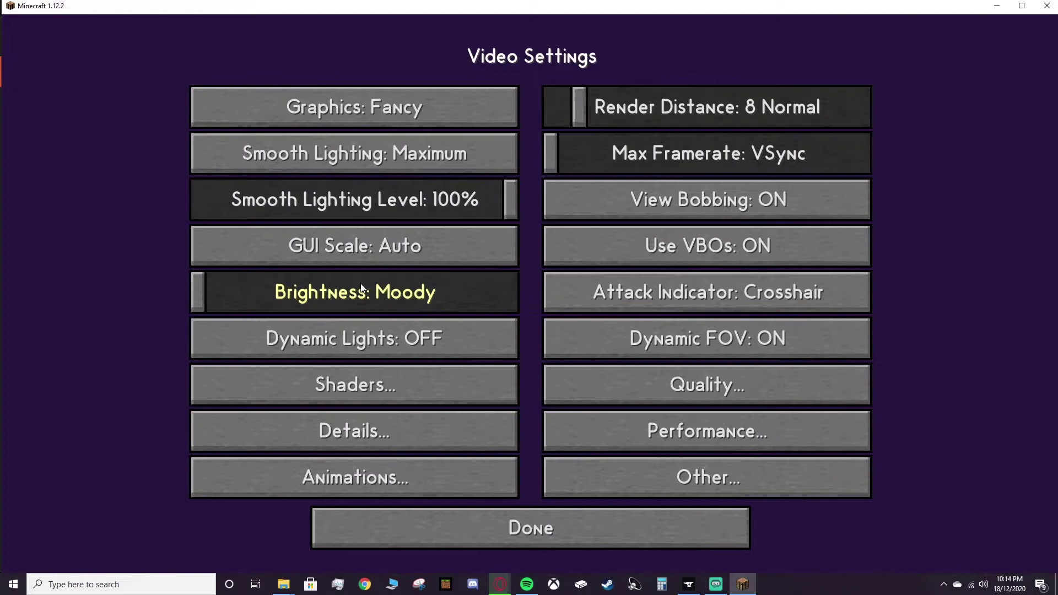
left_click(414, 384)
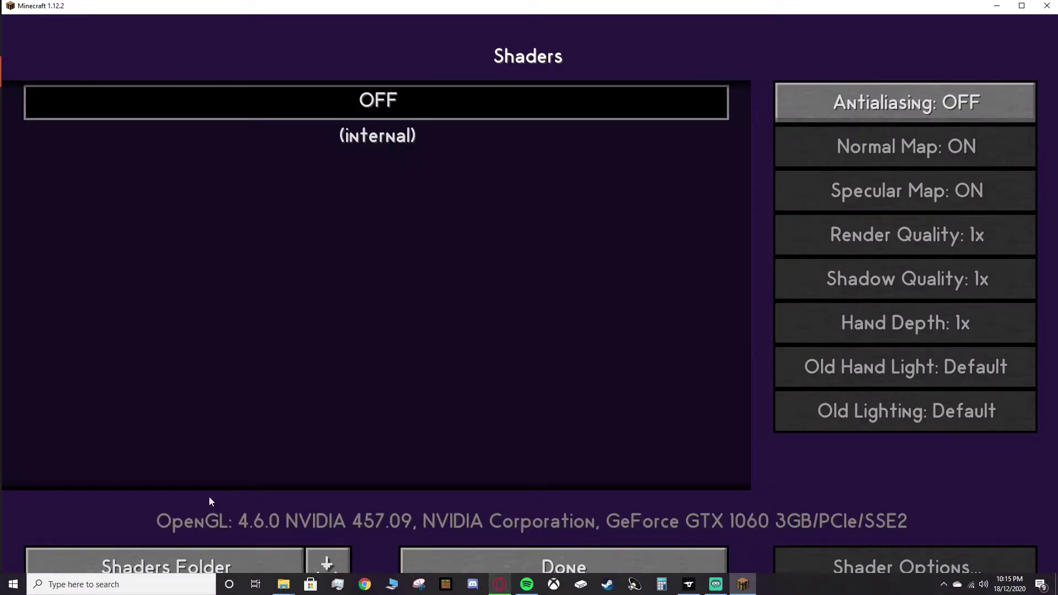
Step: Open the shaderpacks folder from the game, look at its parent SkyFactory 4 folder, and return to shaderpacks
left_click(188, 556)
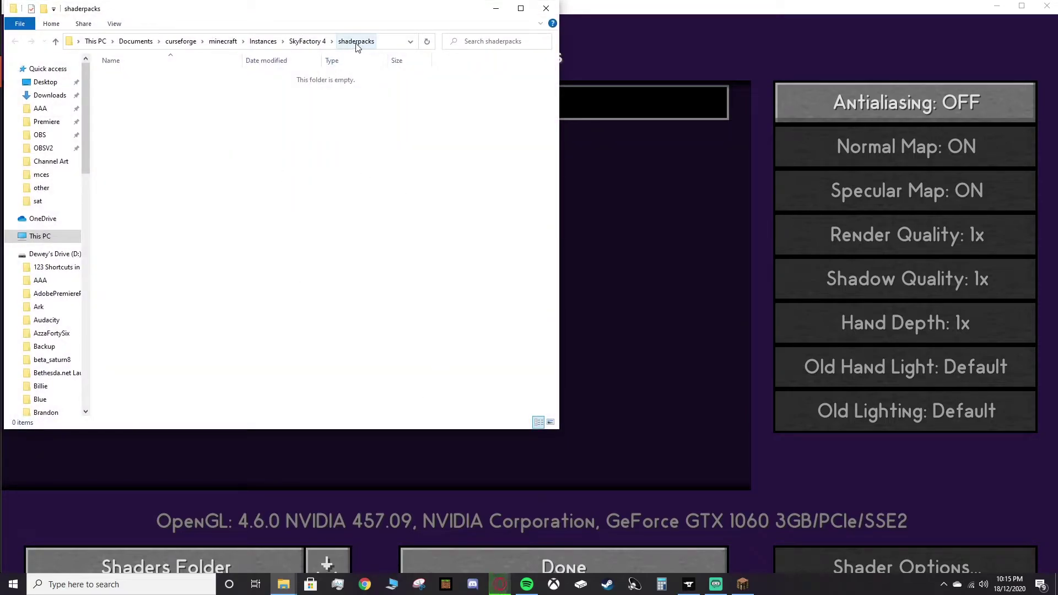
left_click(307, 41)
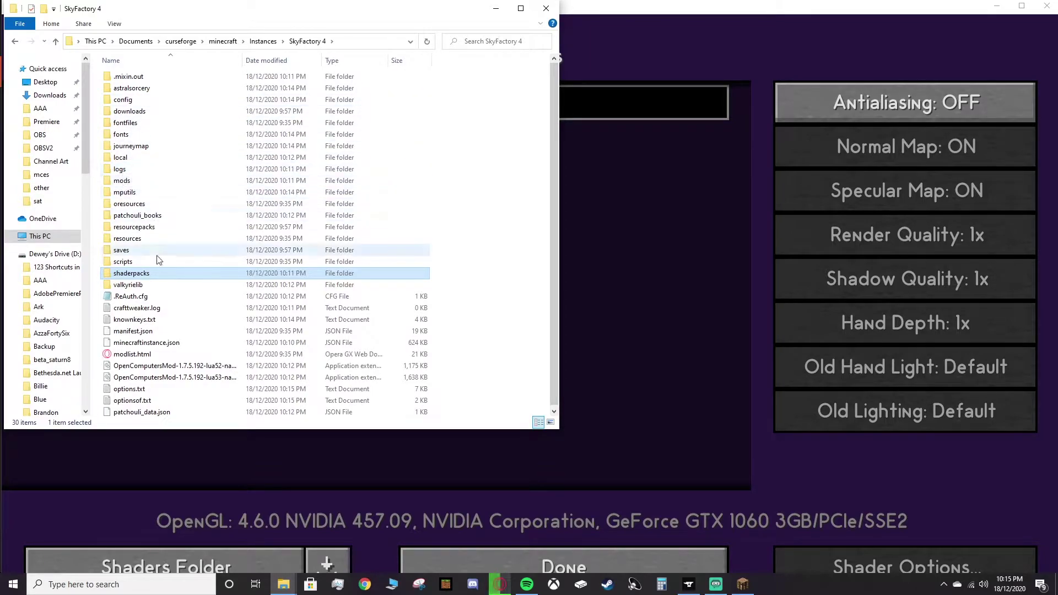
double_click(136, 277)
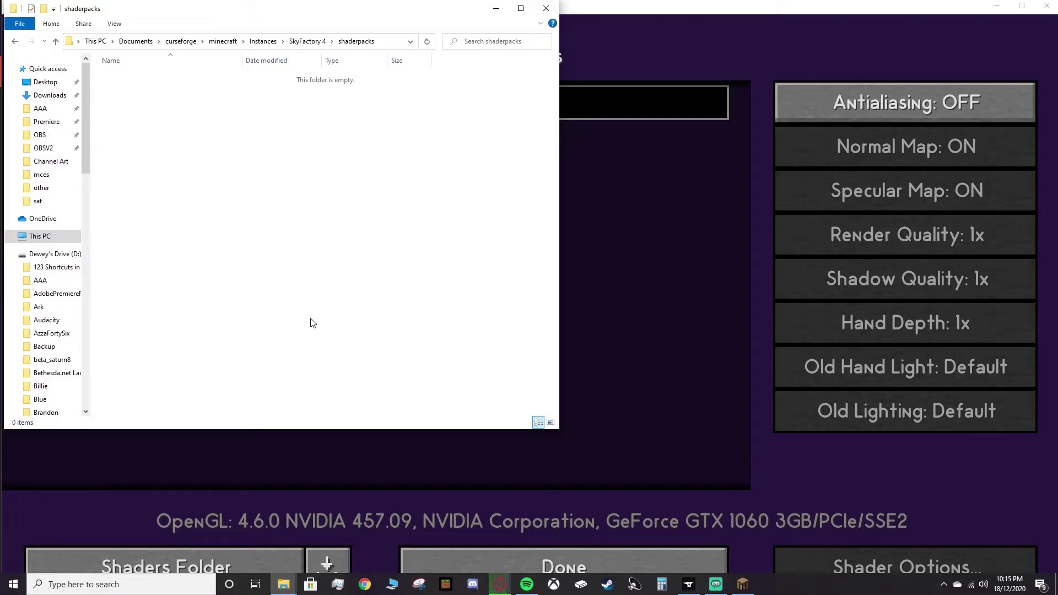
Step: Copy KUDA-Shaders v6.1 Legacy.zip and SEUS-Renewed-v1.0.1.zip from the DownloadsVid folder into shaderpacks, and return to the game
key("alt+Tab")
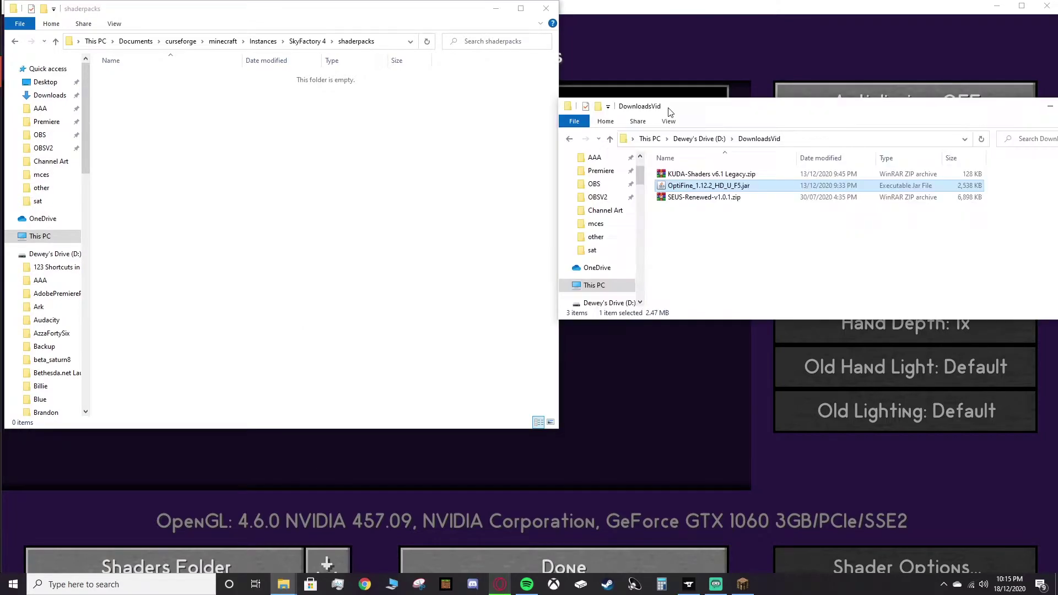
key("Down")
left_click(697, 175, "ctrl")
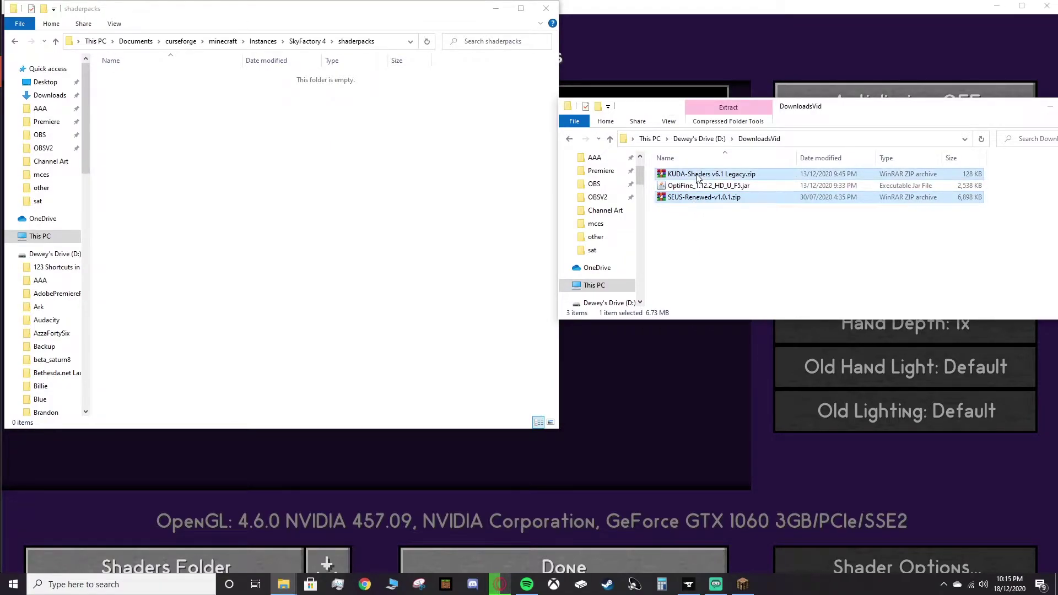
right_click(689, 199)
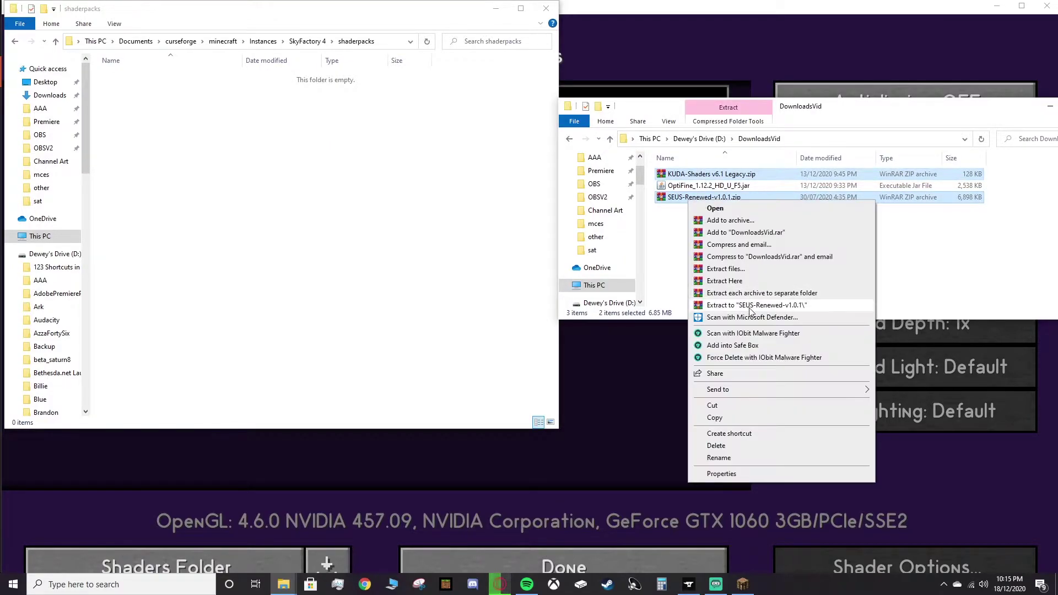
left_click(715, 418)
right_click(234, 161)
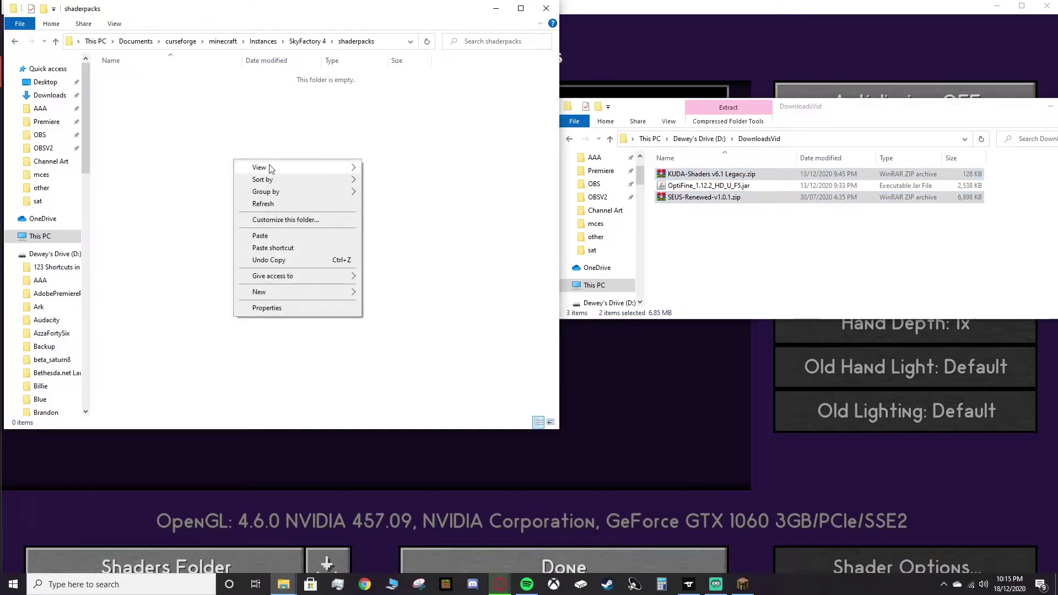
left_click(265, 236)
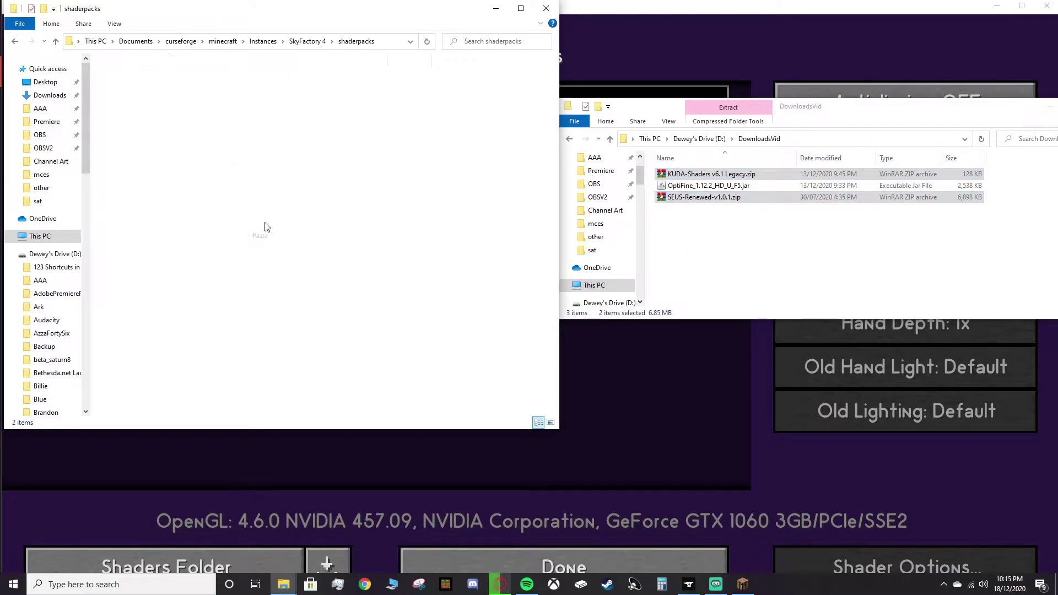
left_click(586, 368)
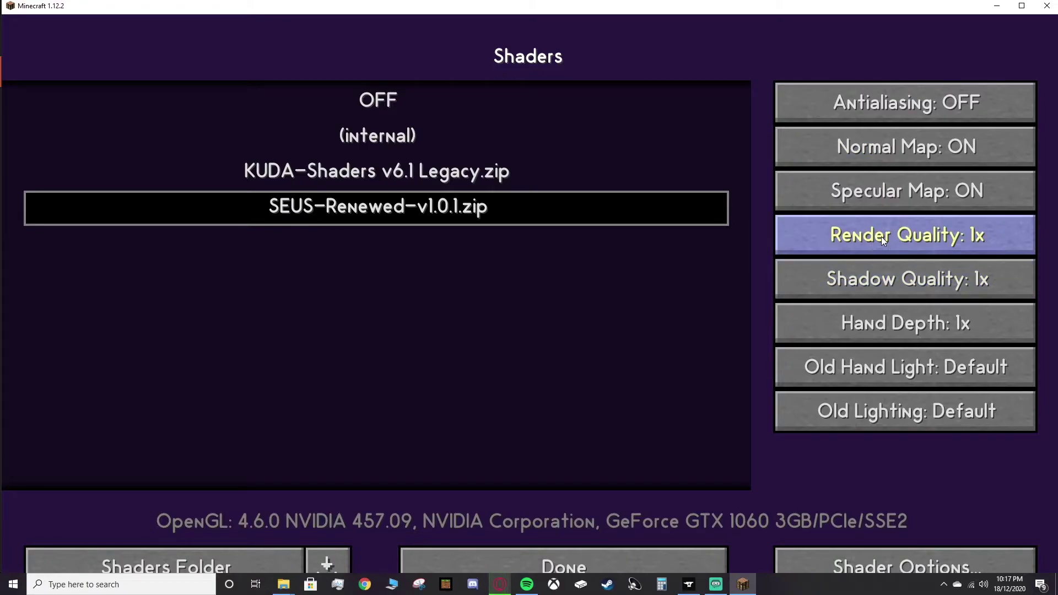
Step: Set the render quality to 1.5x and turn off motion blur in the SEUS shader's post-processing settings
left_click(986, 244)
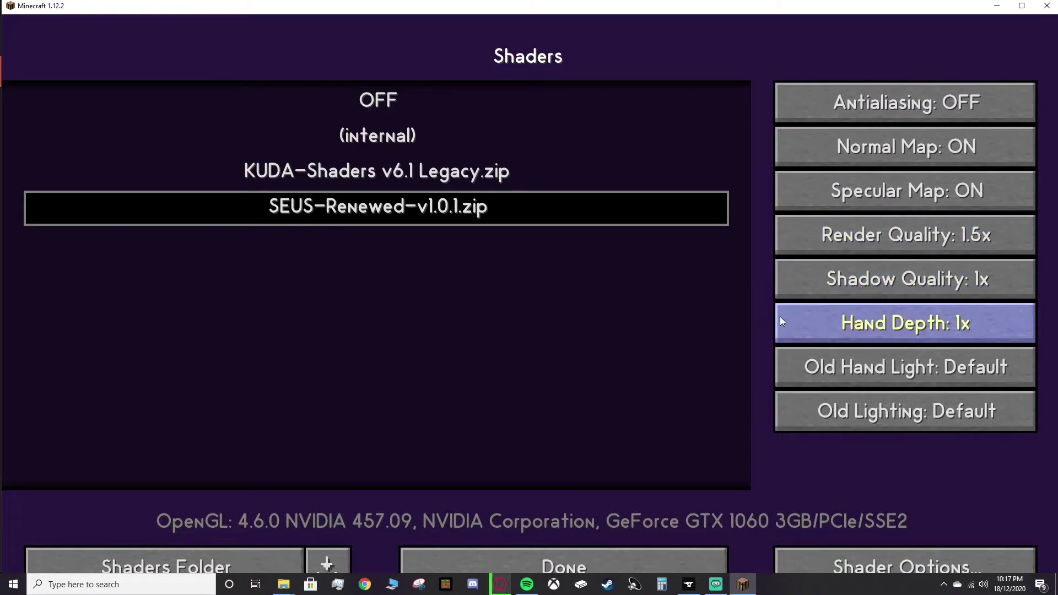
left_click(853, 559)
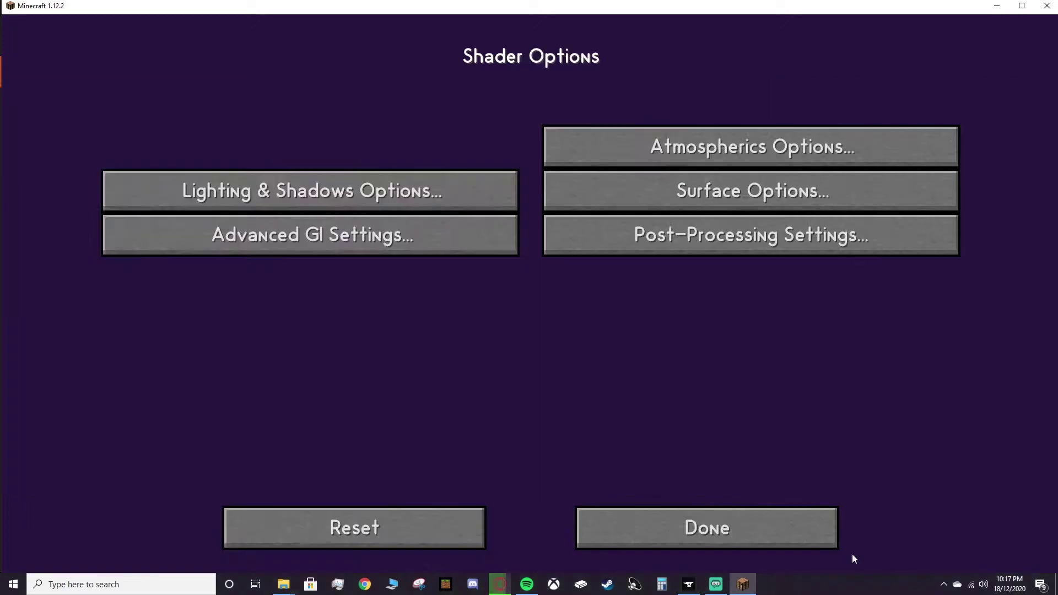
left_click(708, 247)
left_click(631, 282)
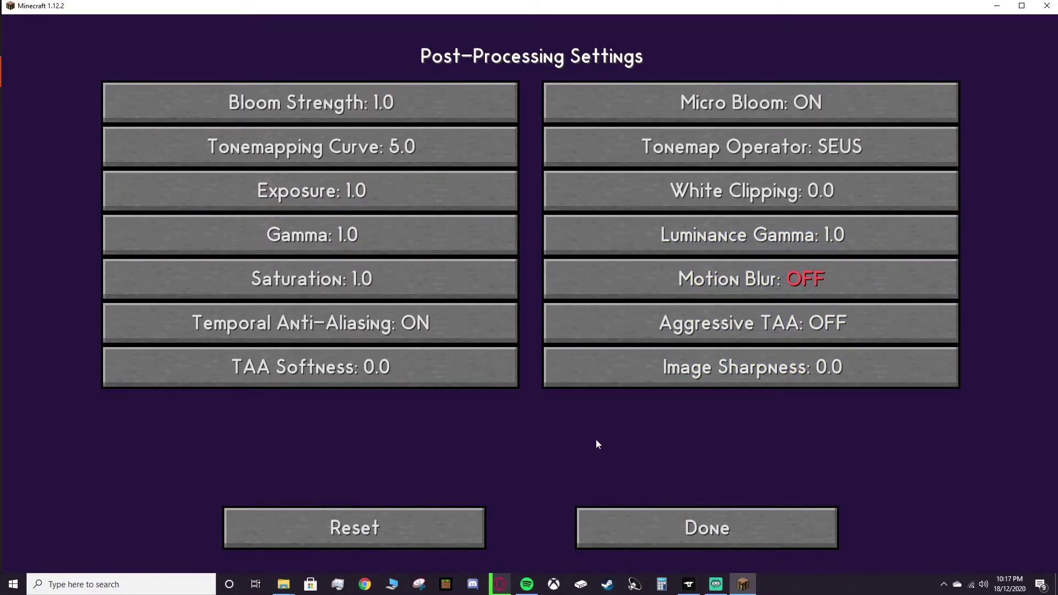
left_click(667, 512)
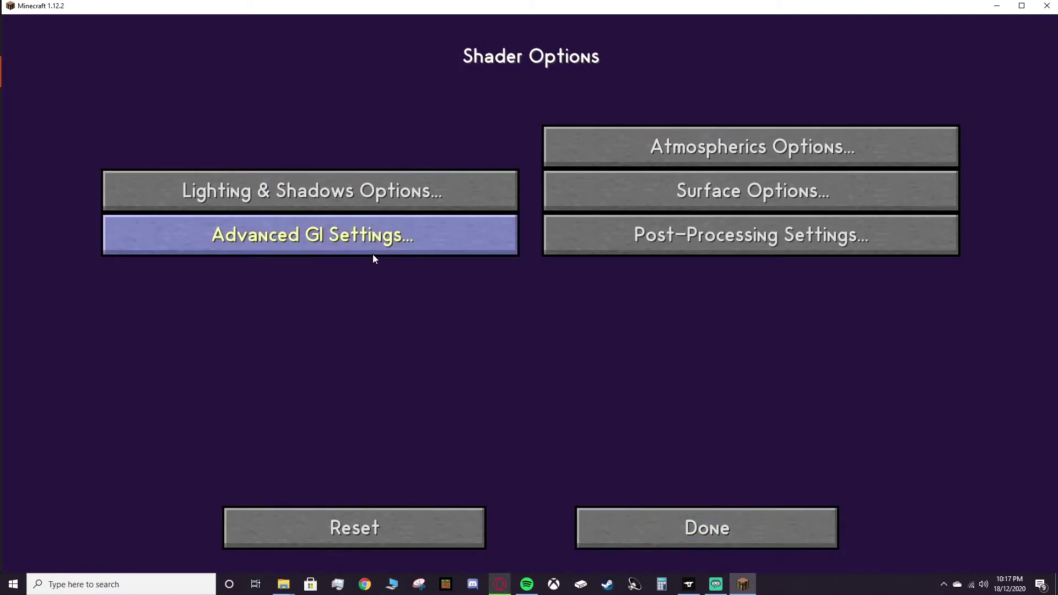
Step: Set the shader's Torchlight Color Temp to 3000 and Torchlight Brightness to 3.0, and go back to the title screen
left_click(358, 193)
left_click(442, 331)
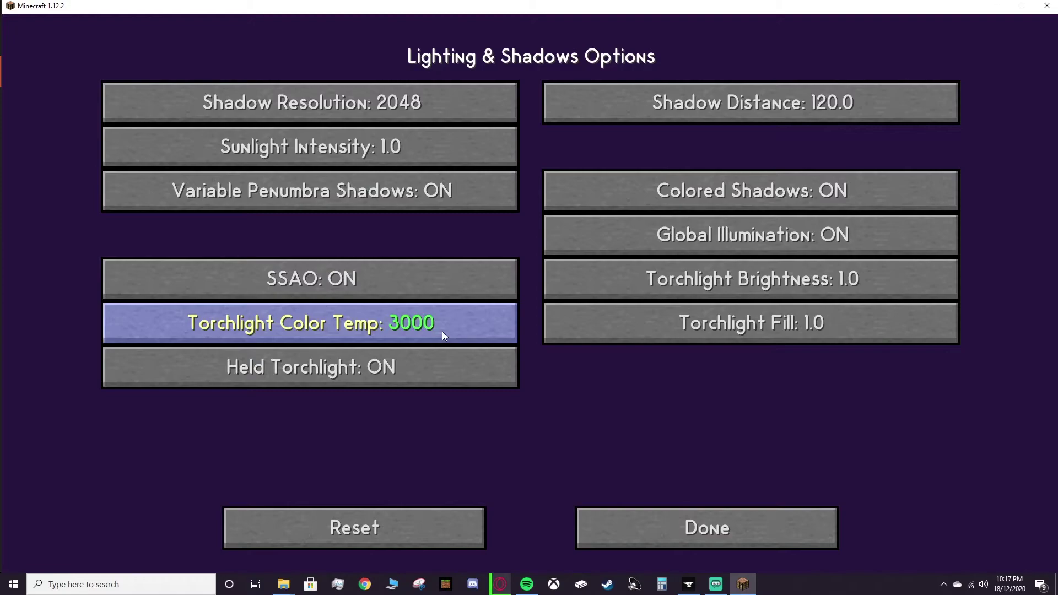
left_click(715, 283)
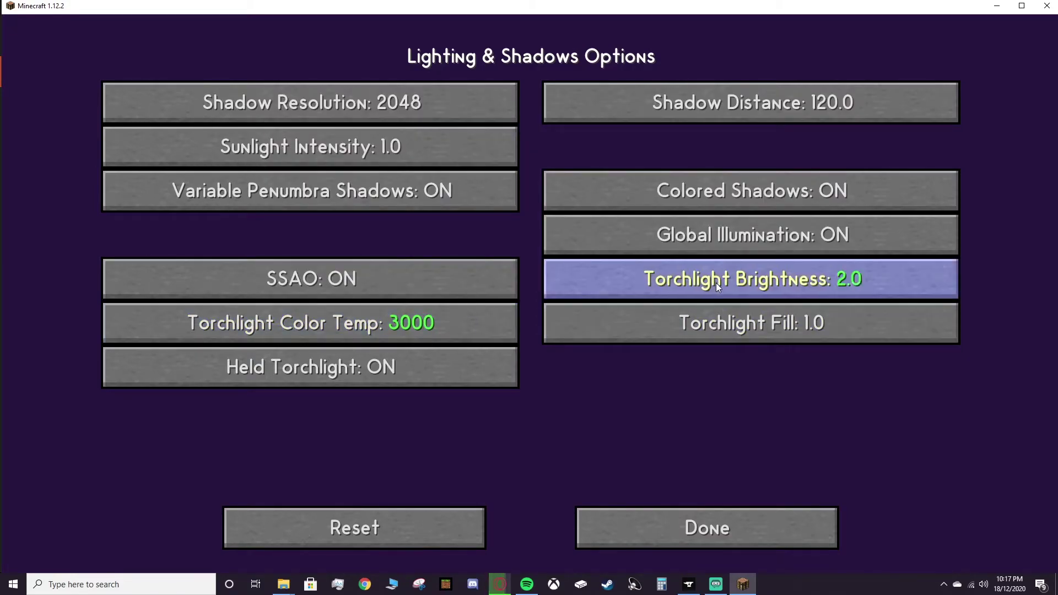
left_click(715, 283)
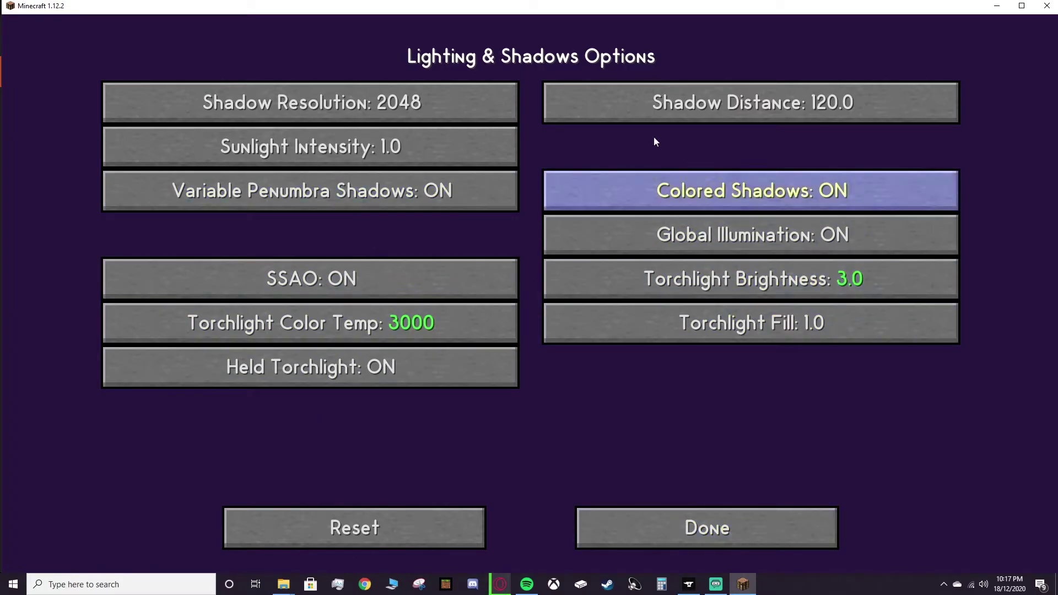
left_click(726, 531)
left_click(708, 528)
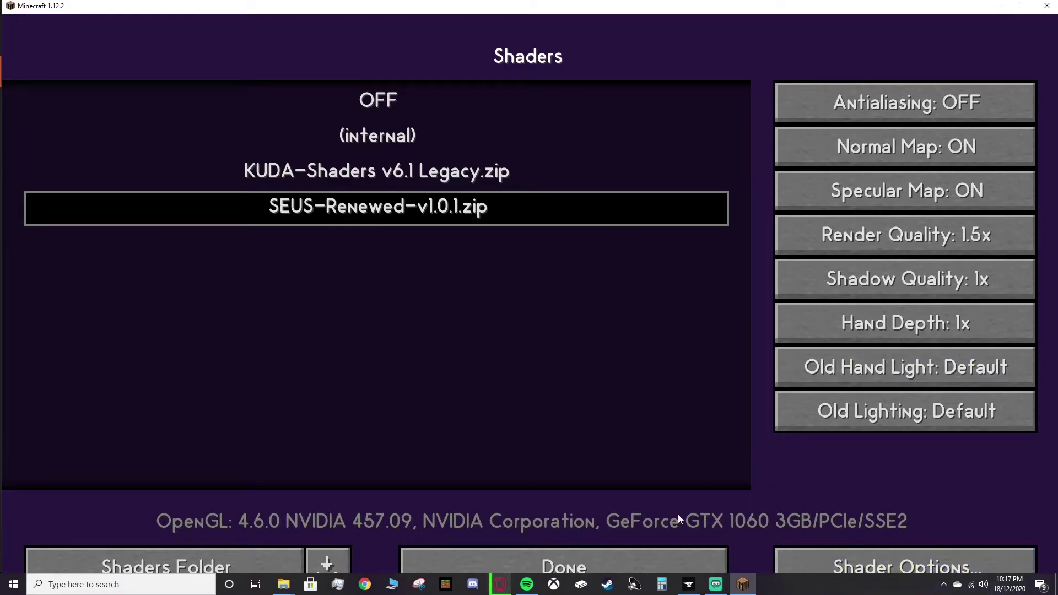
left_click(616, 559)
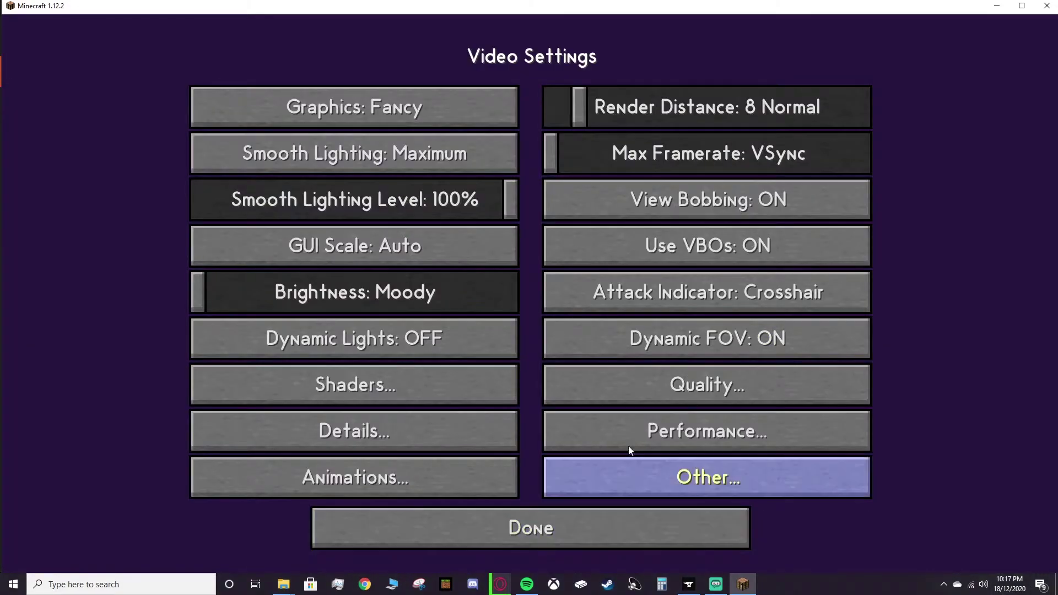
left_click(573, 524)
left_click(580, 492)
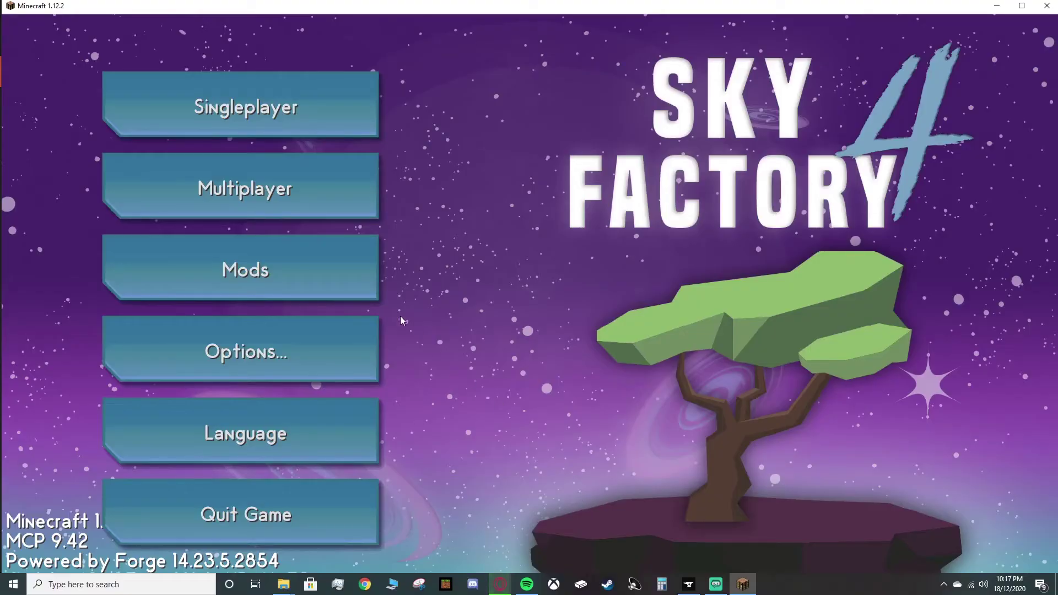
Step: Add a multiplayer server named Minecraft Server with the address 139.99.252.117:27025 and join it
left_click(212, 188)
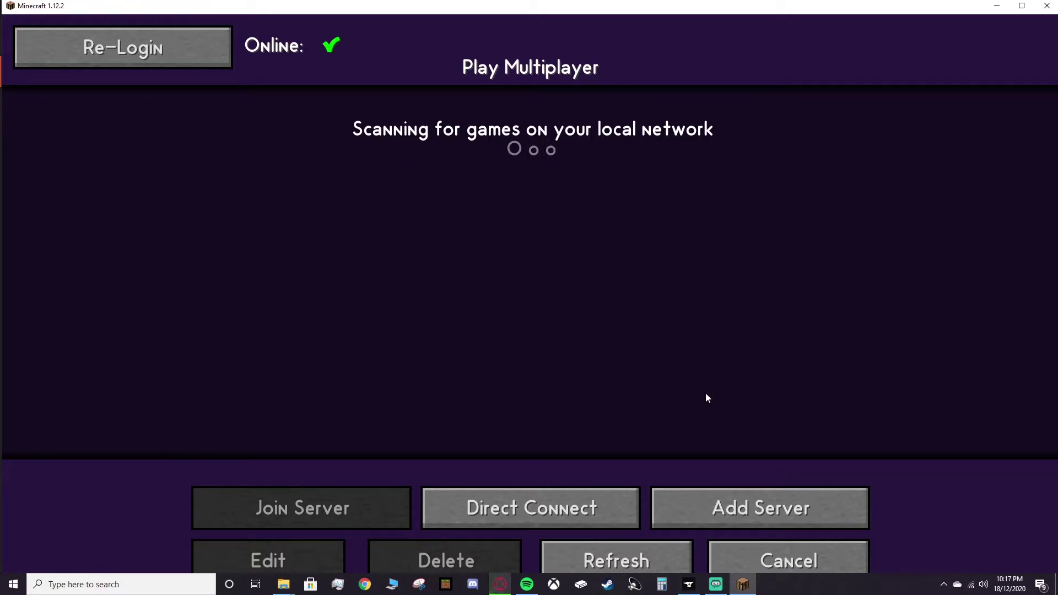
left_click(735, 523)
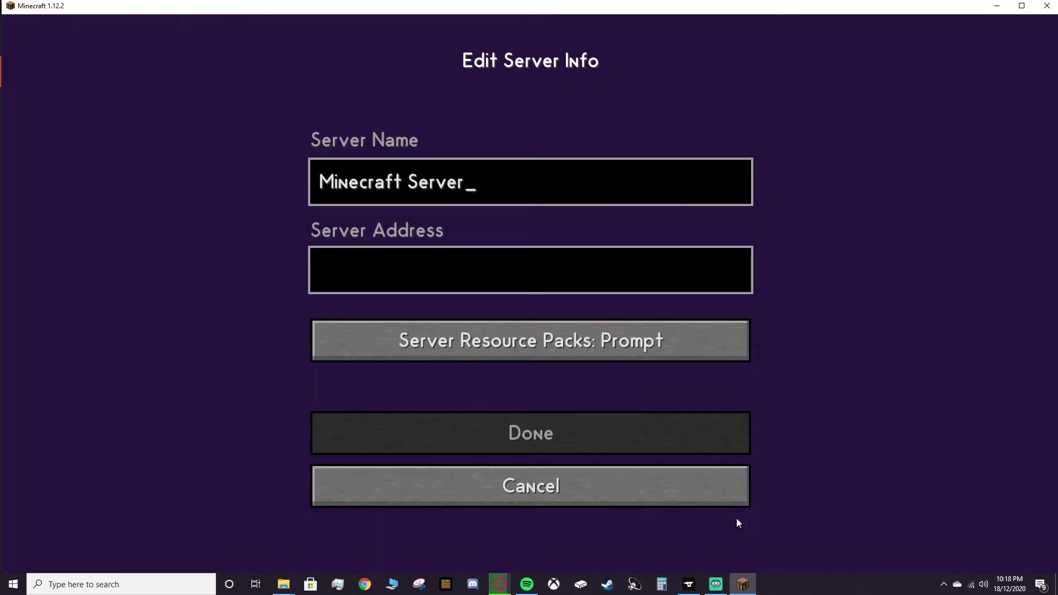
type("!")
key("BackSpace")
left_click(655, 264)
type("13")
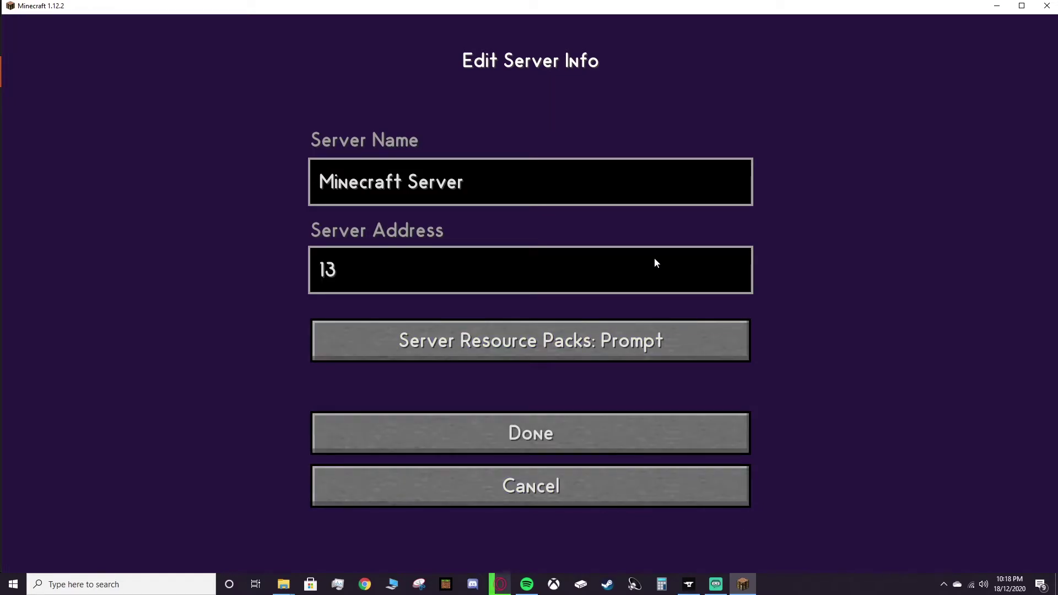
type("9.99")
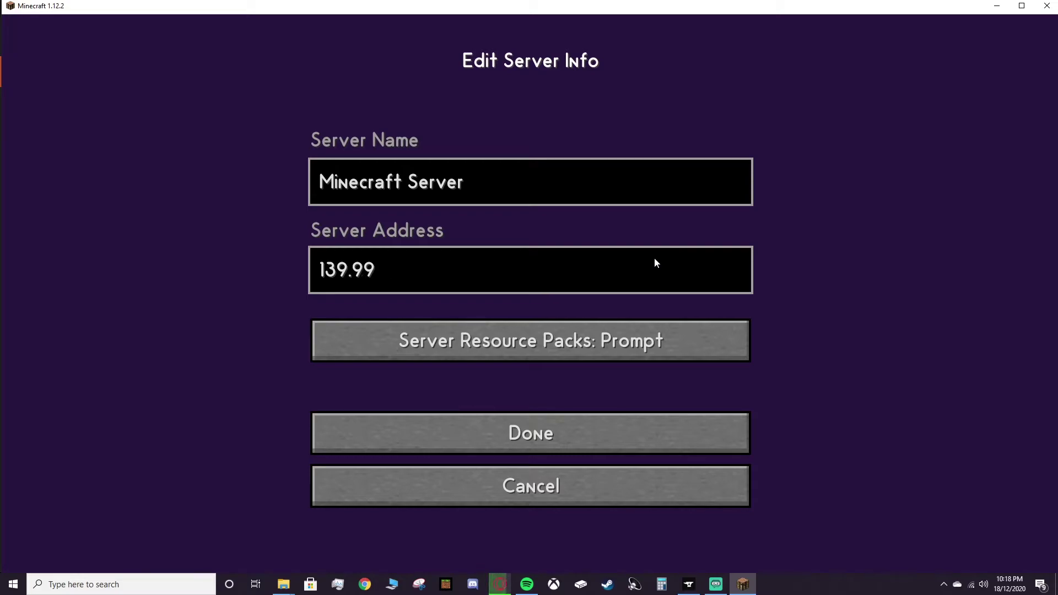
type(".252.")
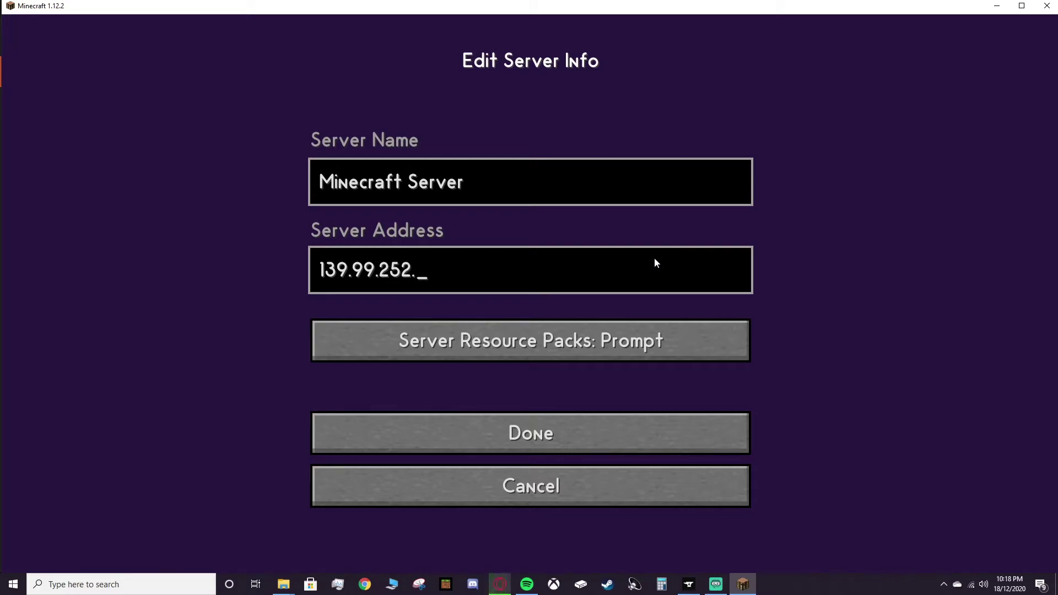
type("117:2")
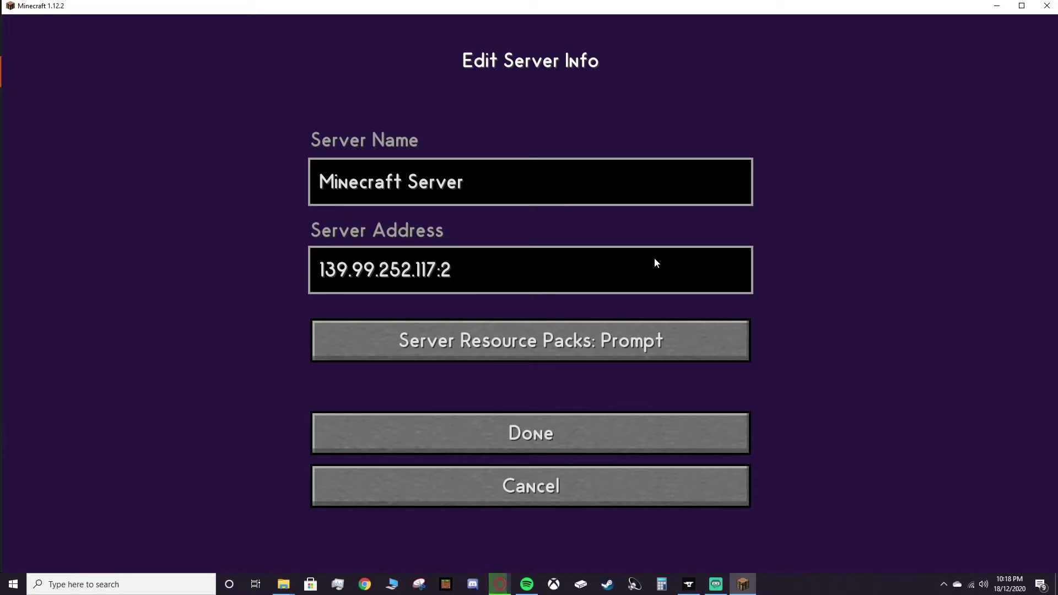
type("7025")
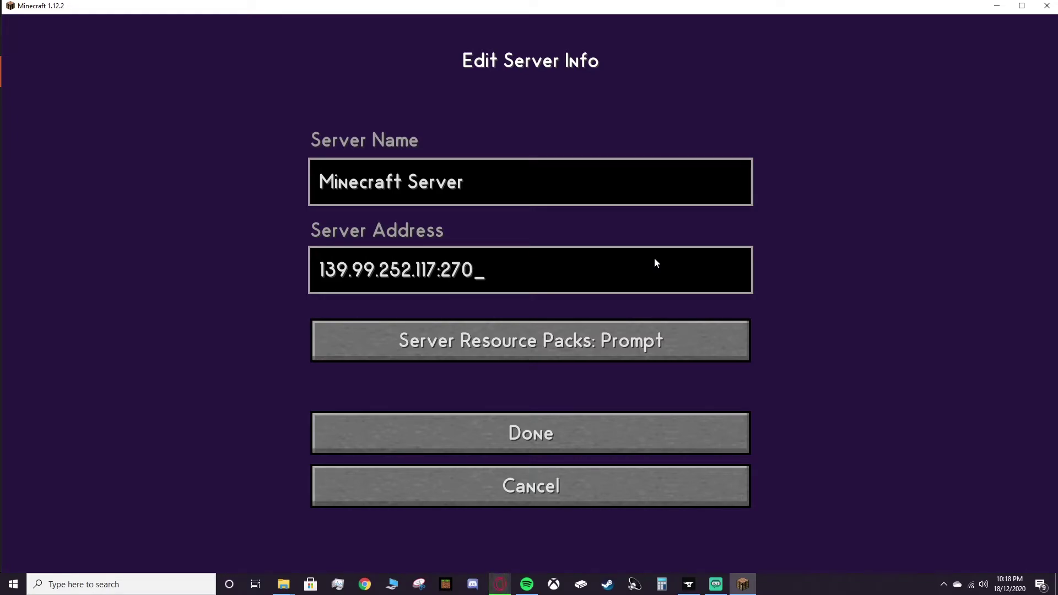
left_click(644, 440)
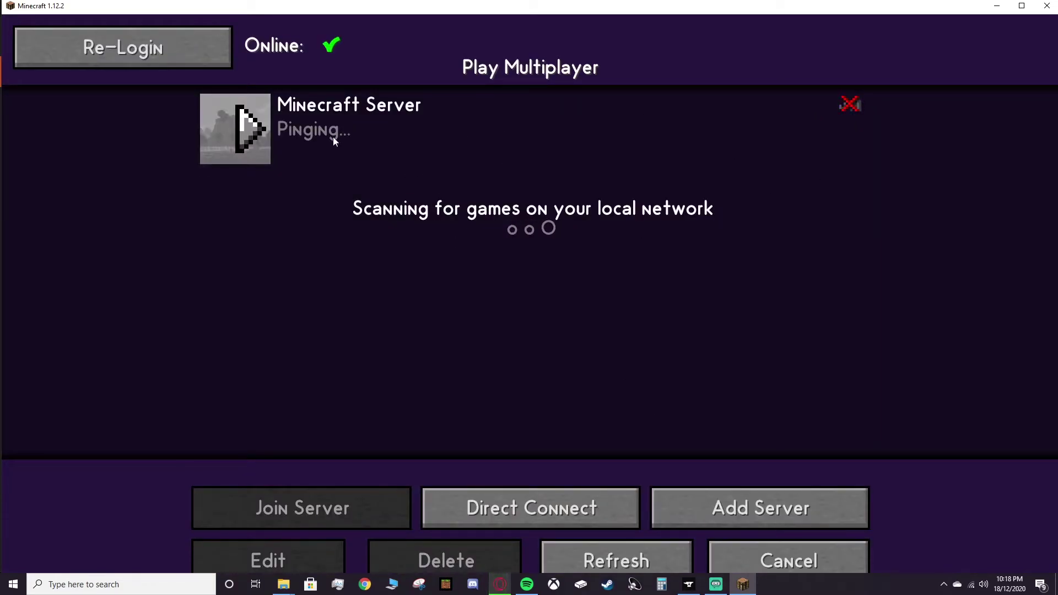
double_click(452, 132)
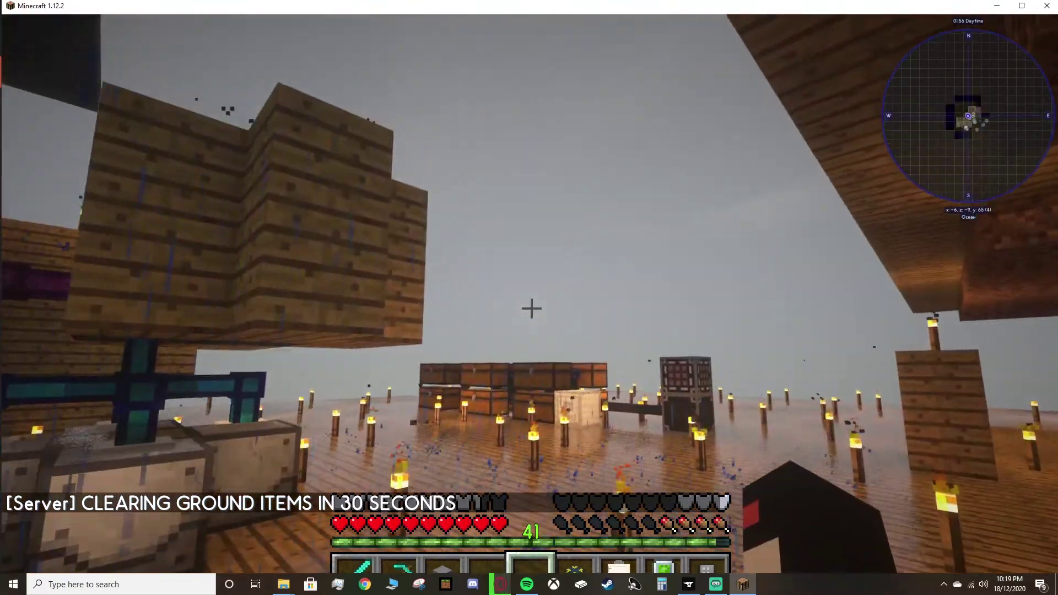
Step: Walk around the base to examine how the shader renders the water pool, rain, torchlight and wooden decks
key("w")
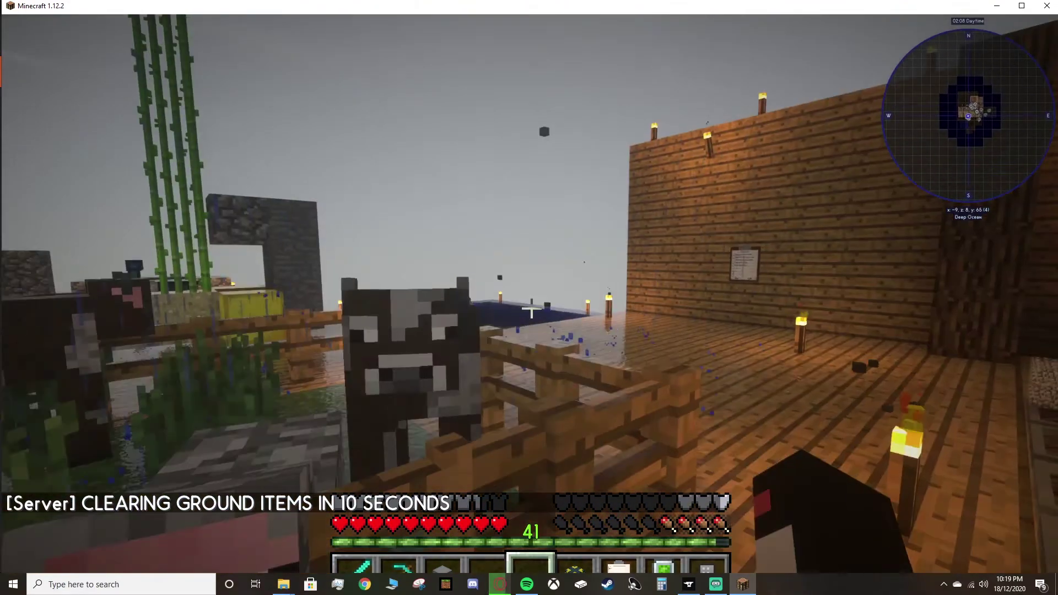
key("w")
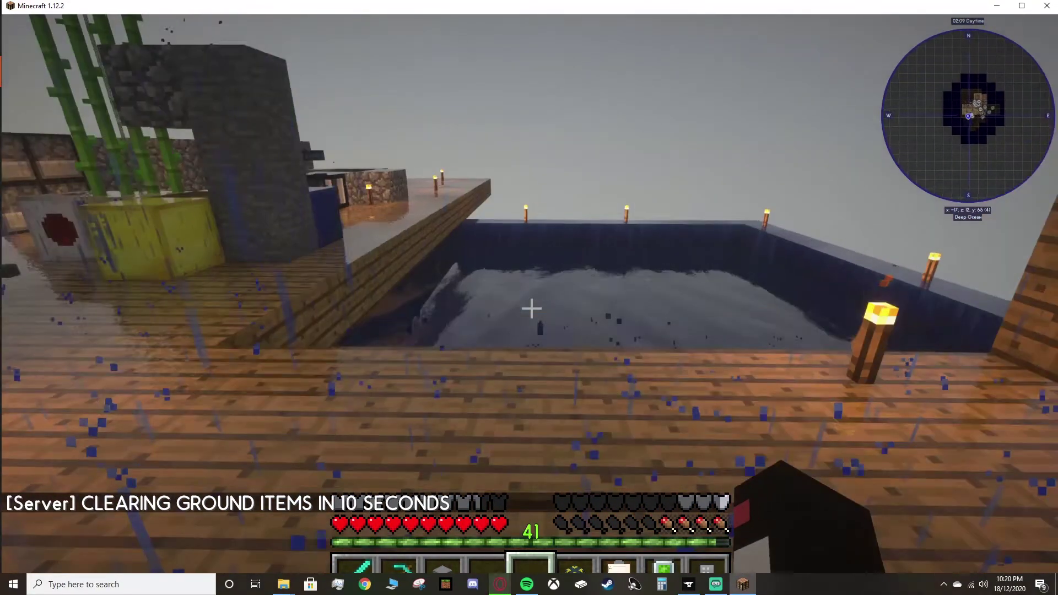
key("w")
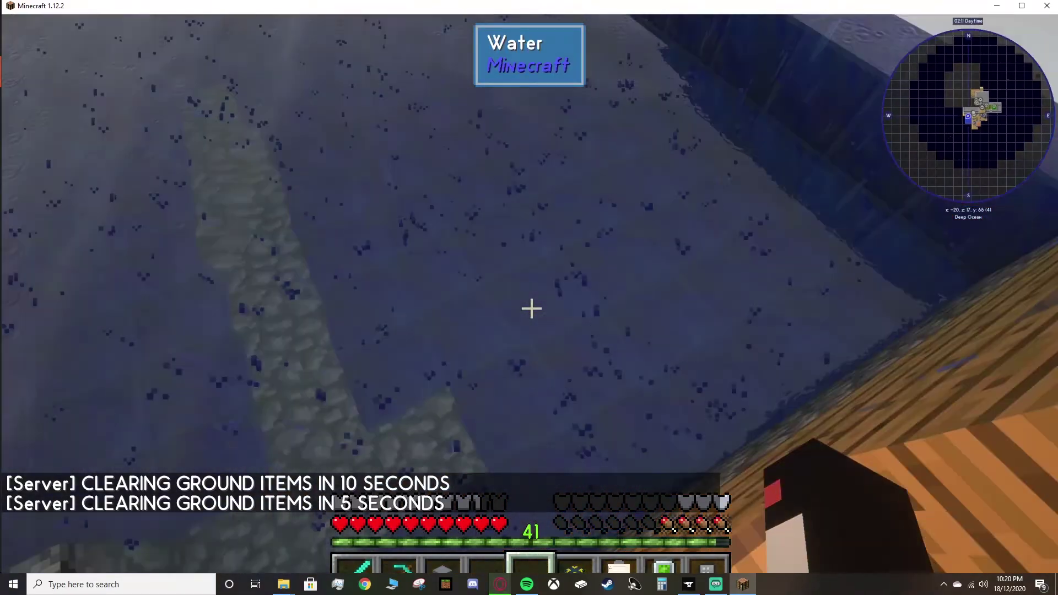
mouse_move(531, 309)
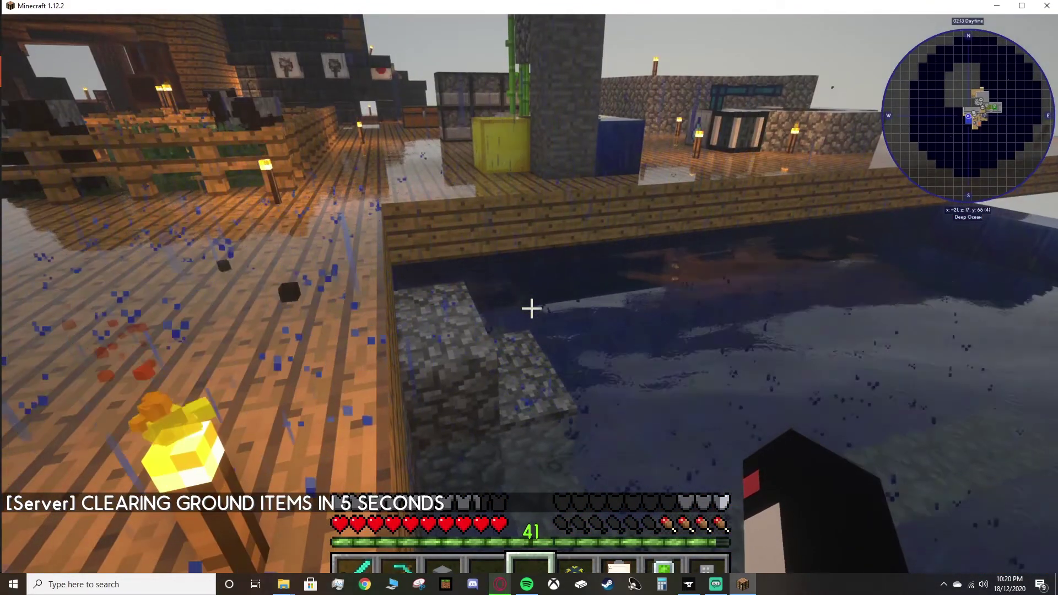
key("w")
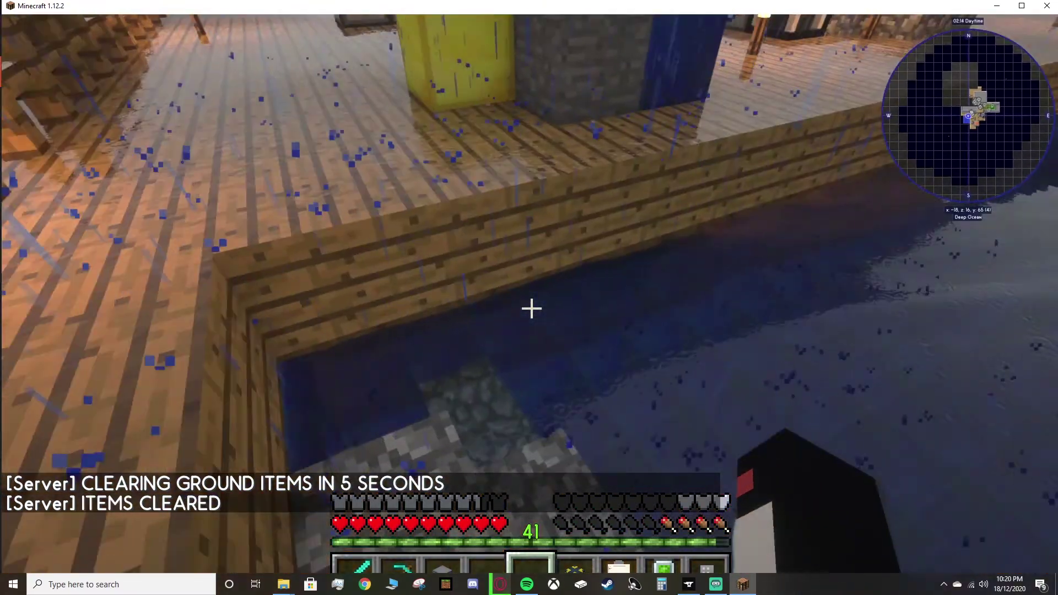
key("w")
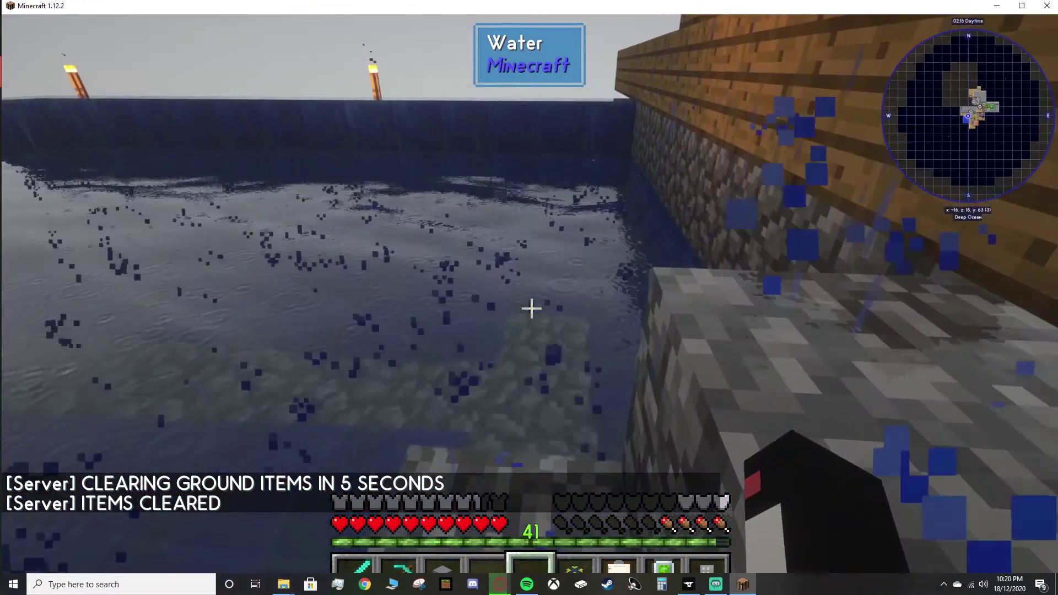
key("w")
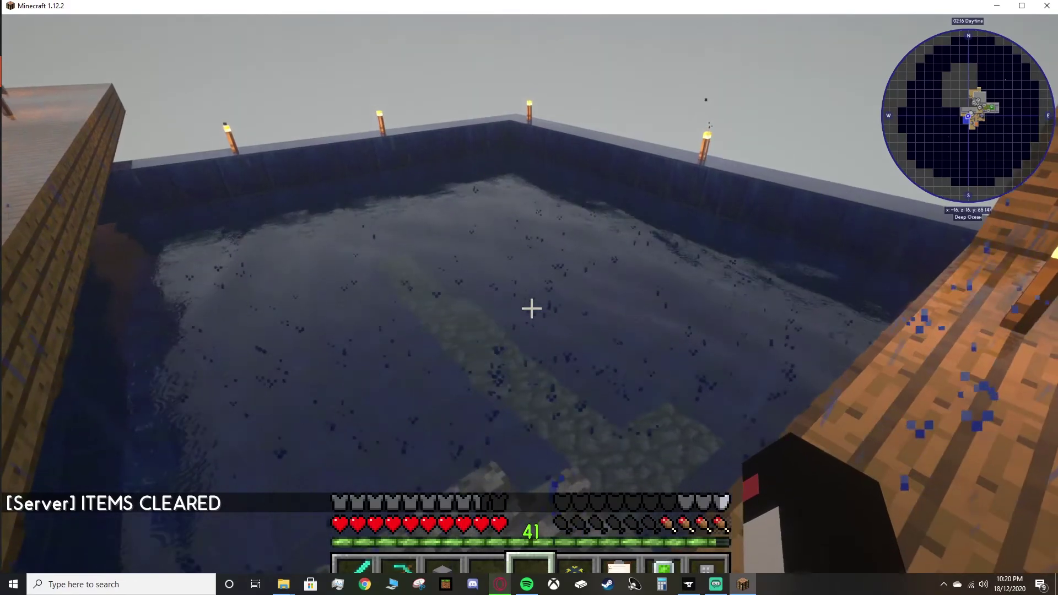
key("w")
key("w")
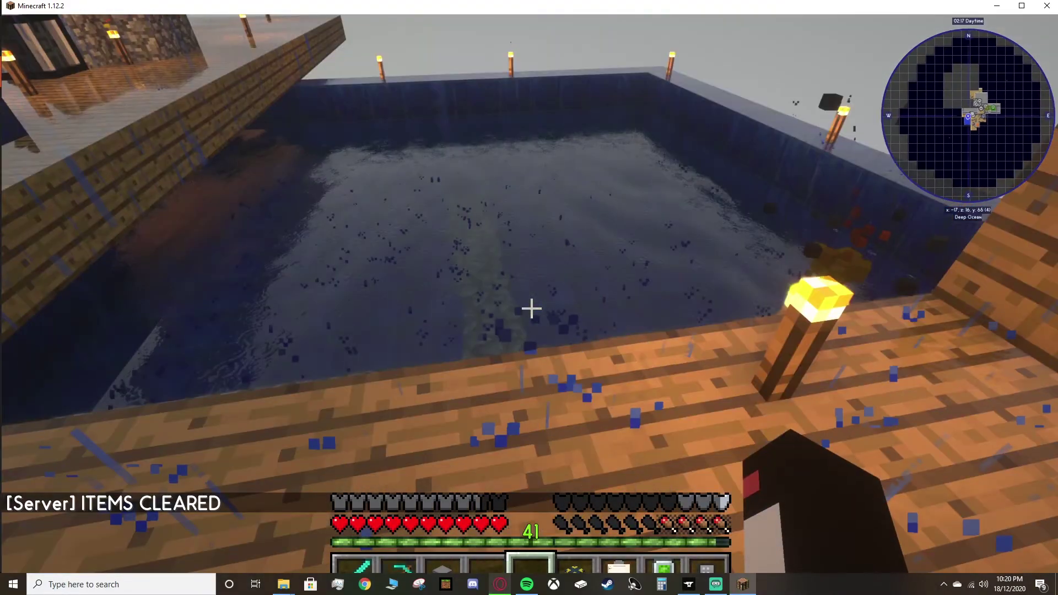
key("w")
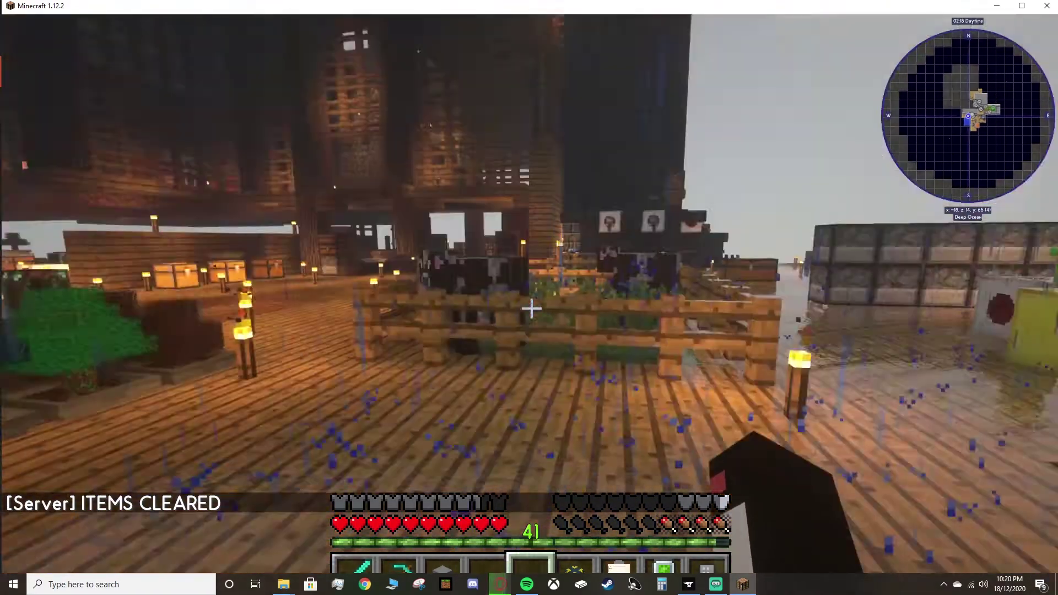
key("w")
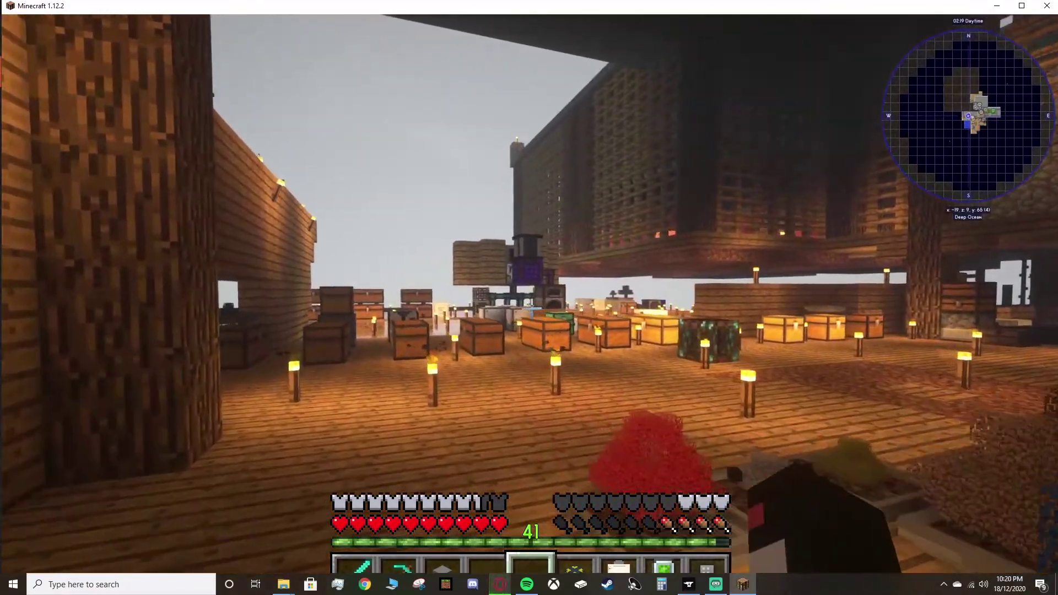
Step: Walk past the chest rows and filing cabinet to examine the shader's torchlight and rain reflections on the open deck
key("w")
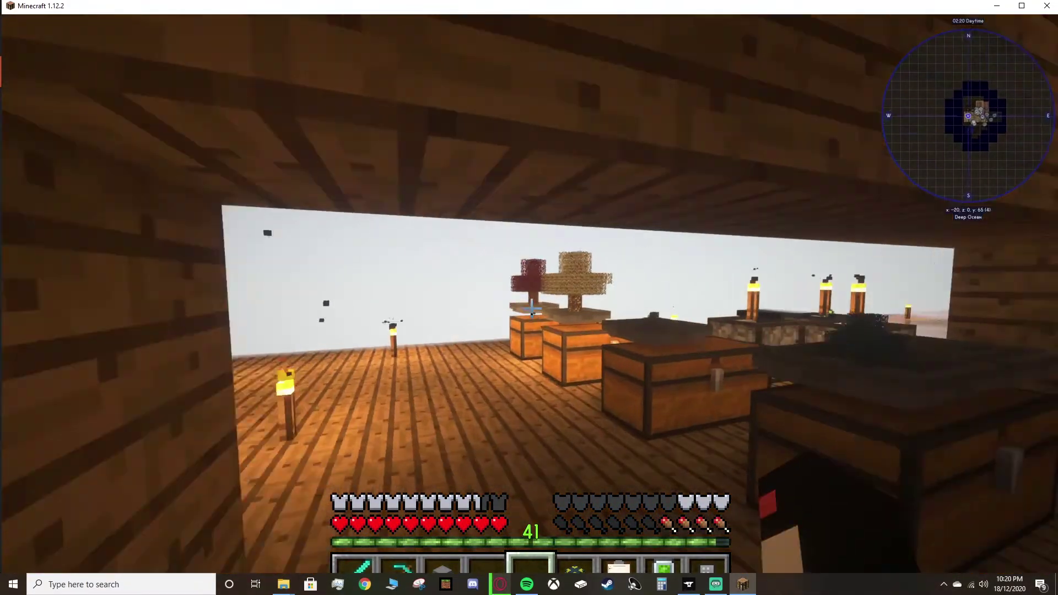
key("w")
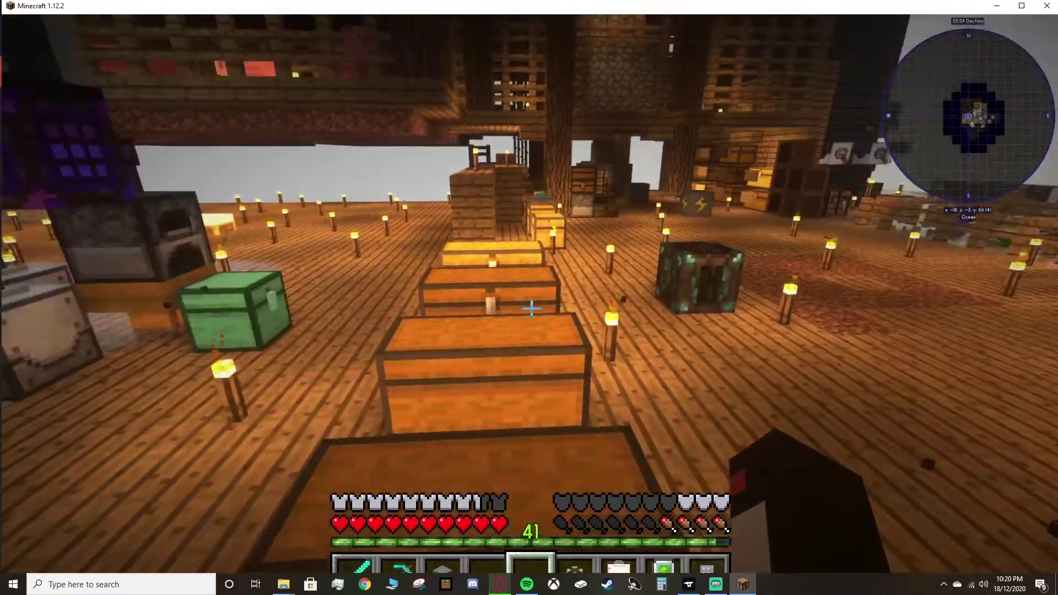
key("s")
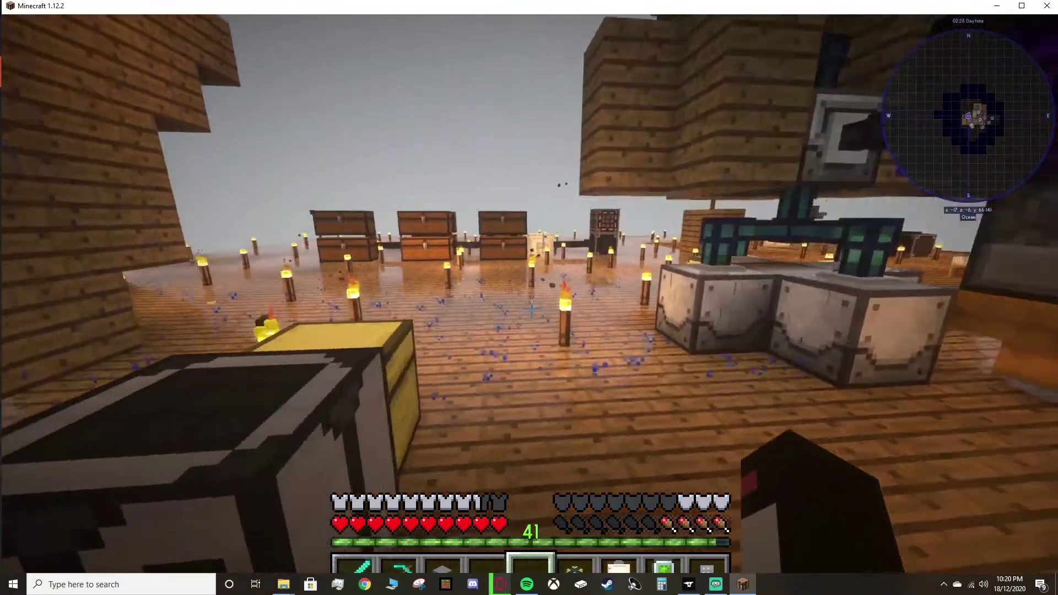
key("w")
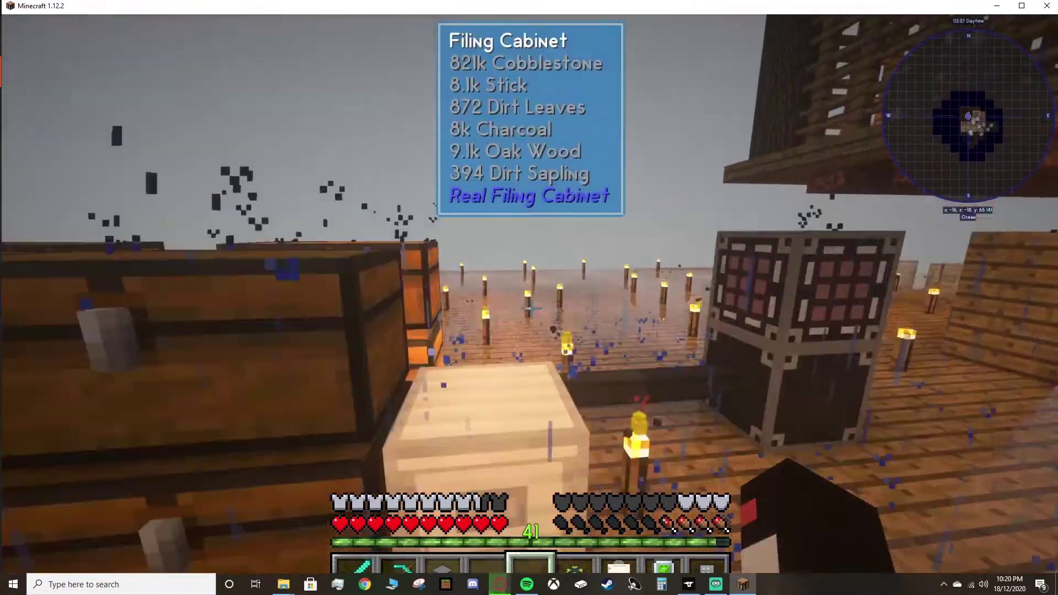
key("w")
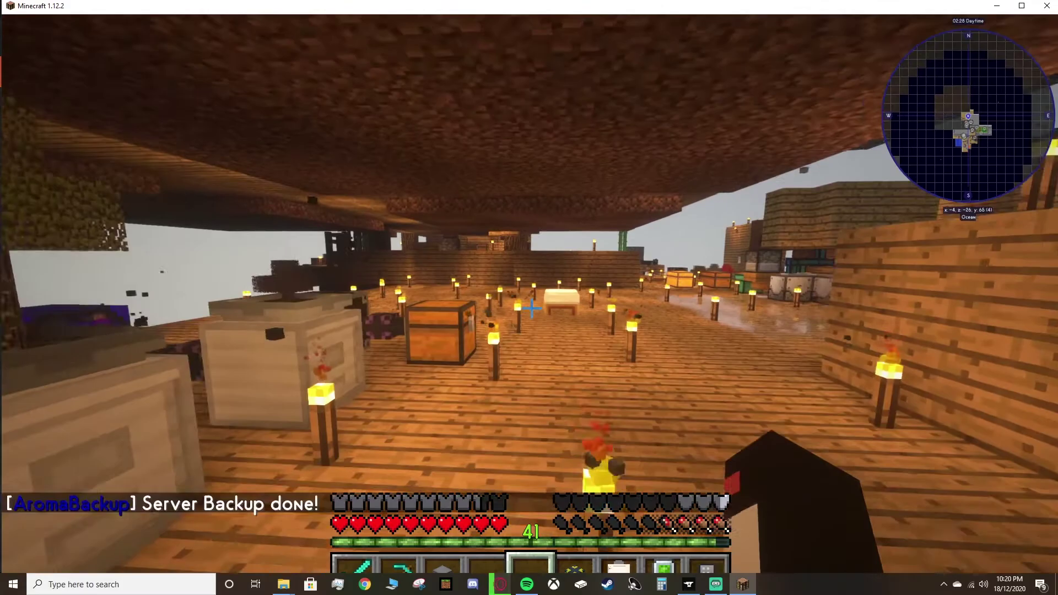
key("w")
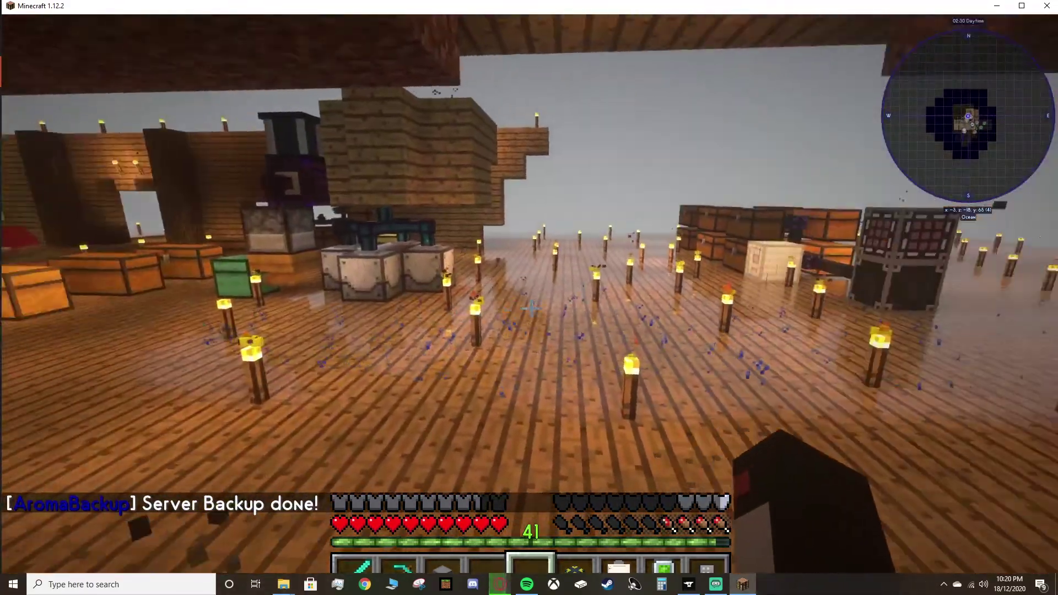
key("w")
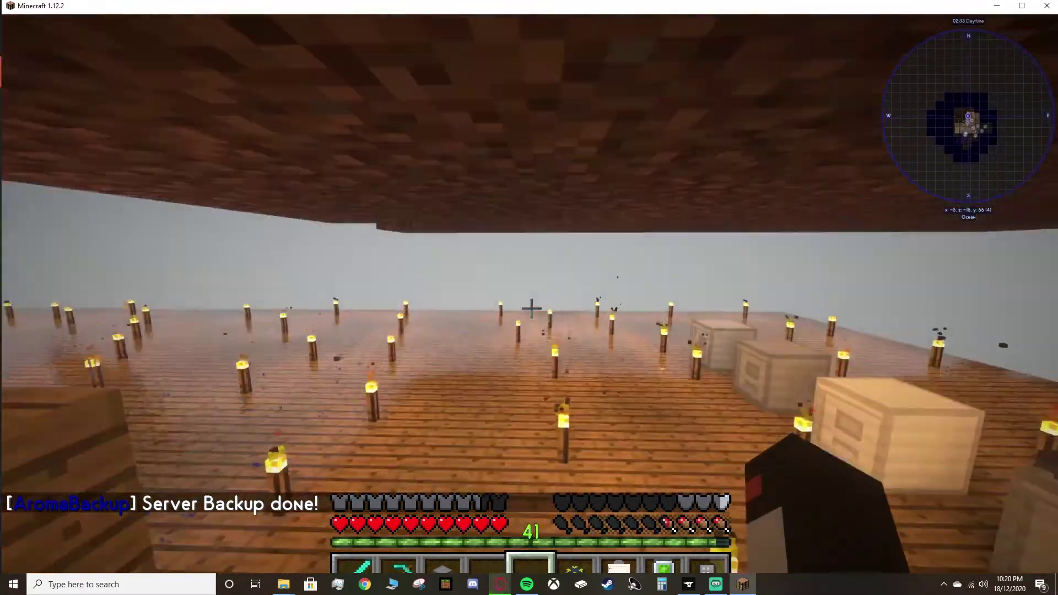
key("w")
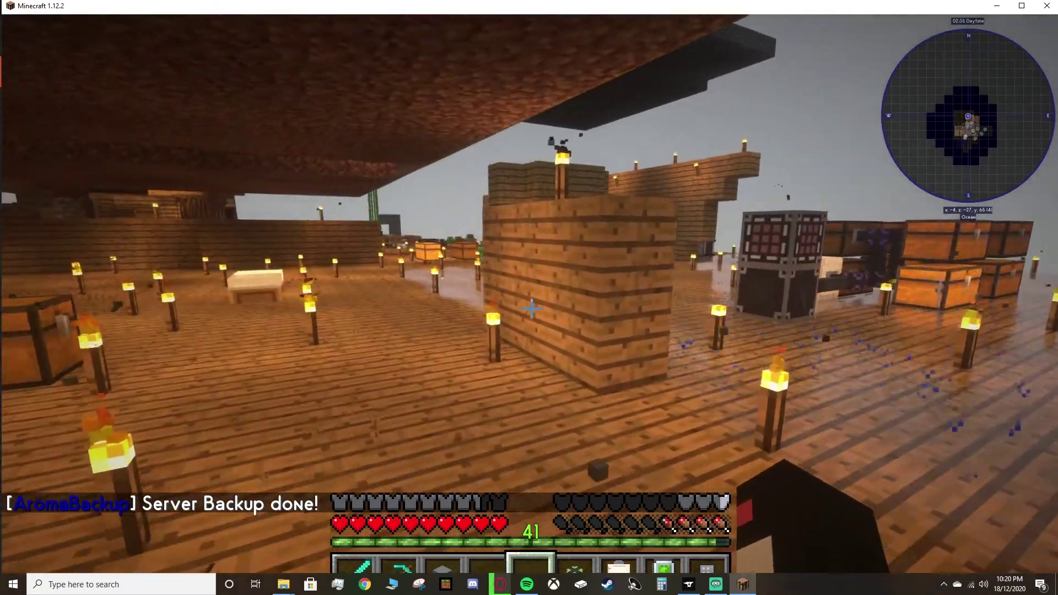
Step: Walk between the bed, the chests and the machines under the dirt roof to examine the shader's shadows and warm torchlight
key("w")
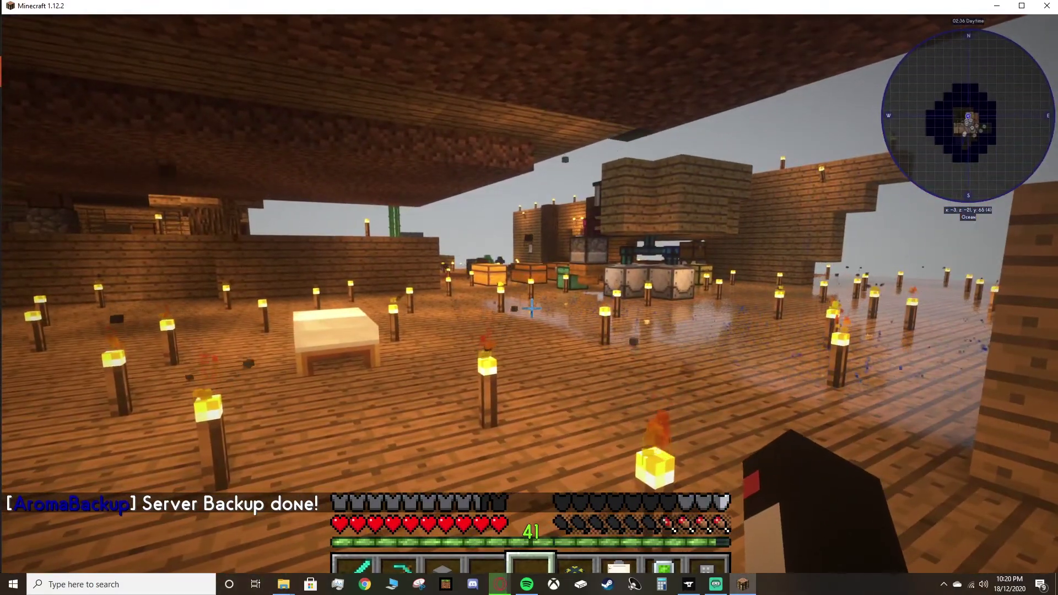
key("w")
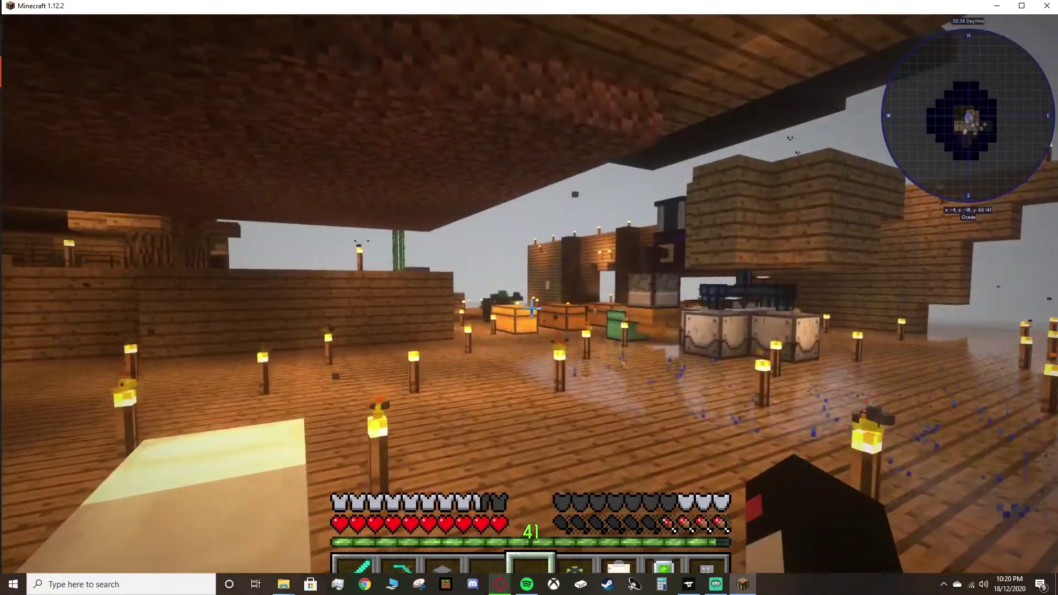
key("w")
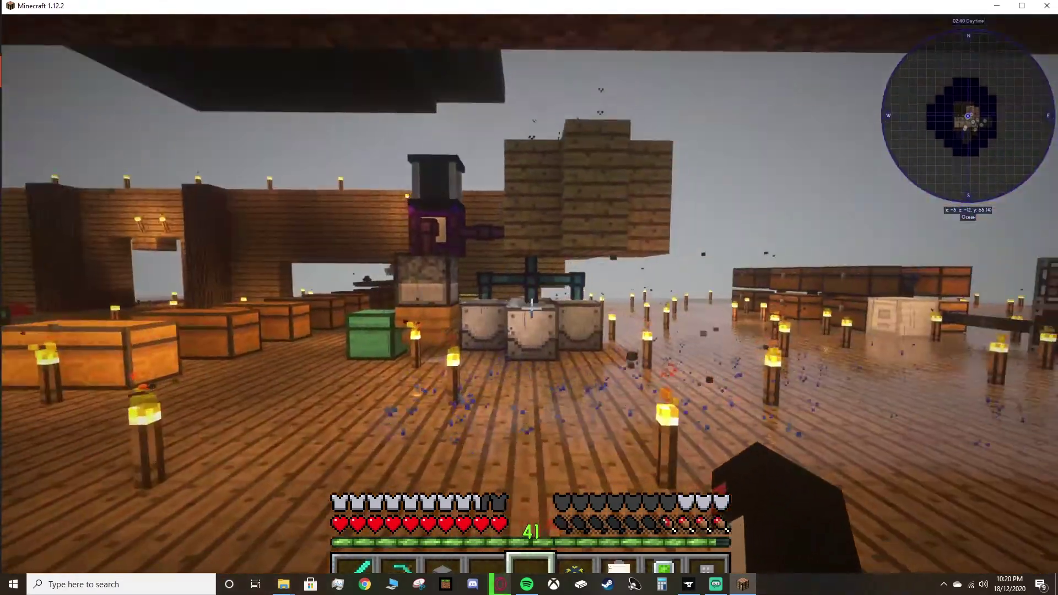
key("w")
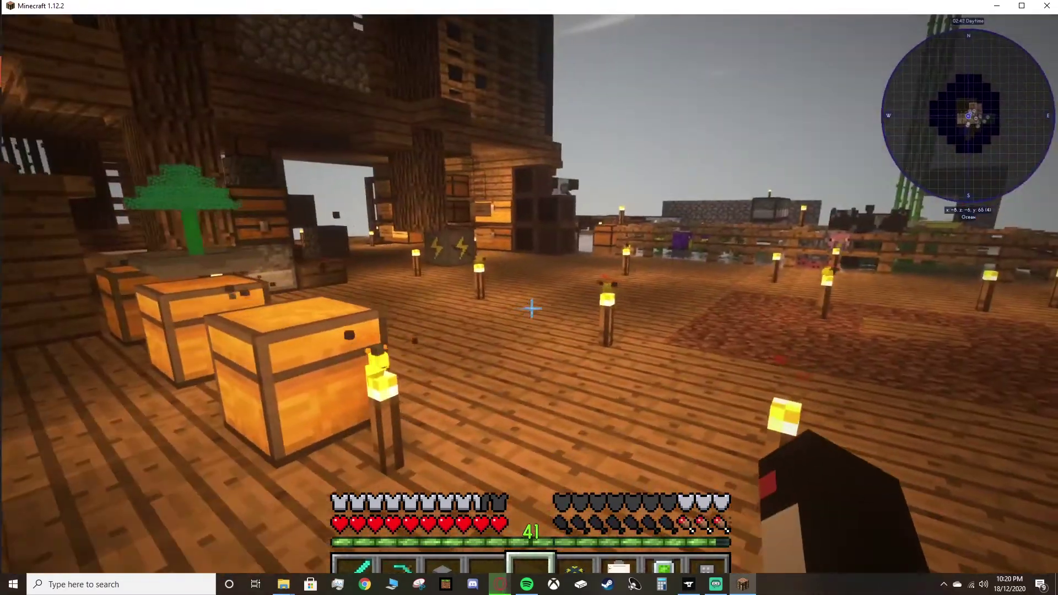
key("w")
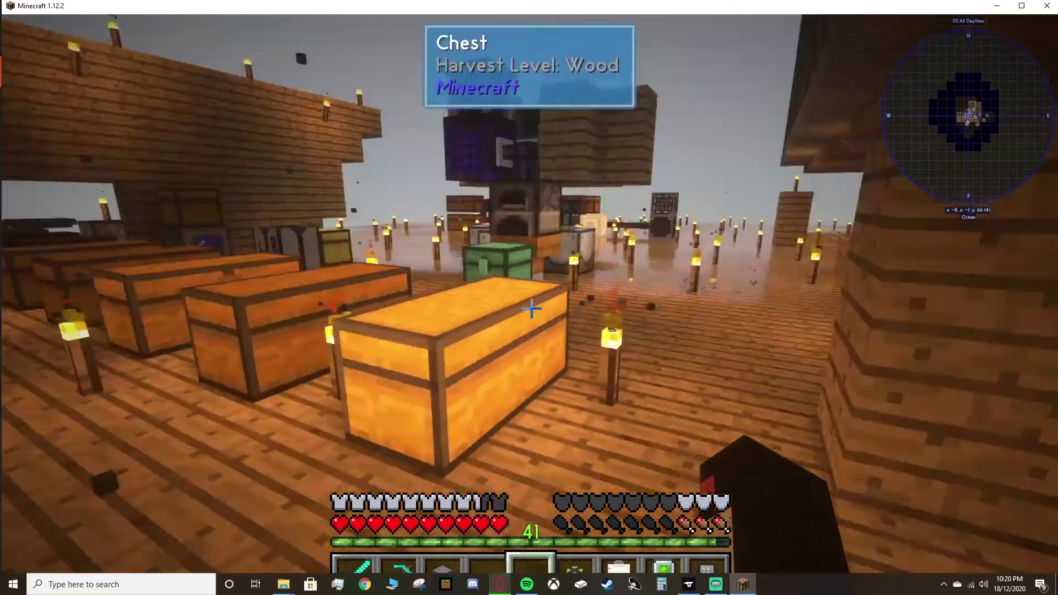
key("w")
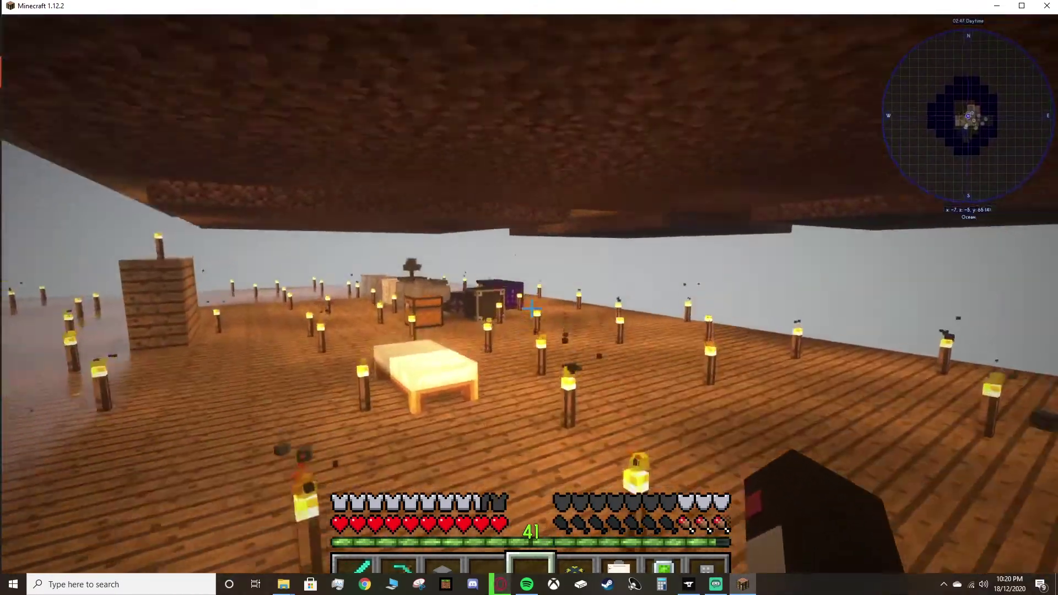
key("w")
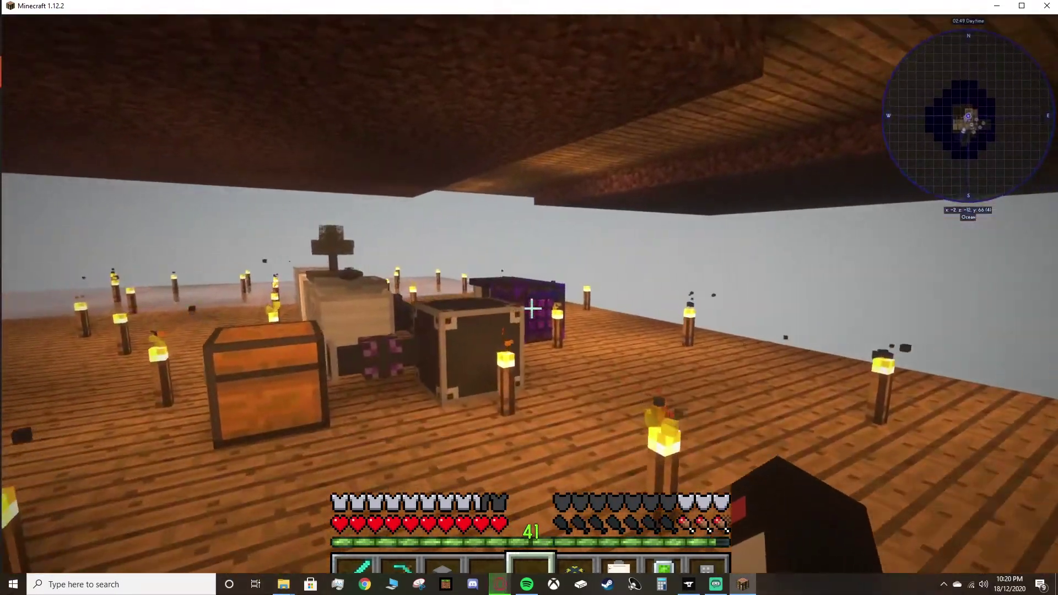
key("w")
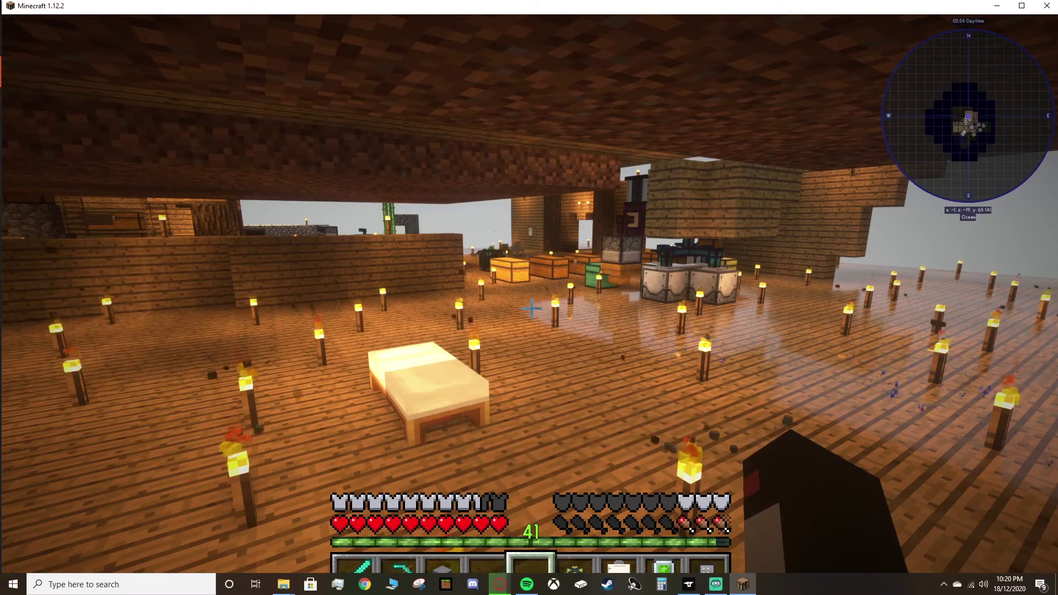
key("w")
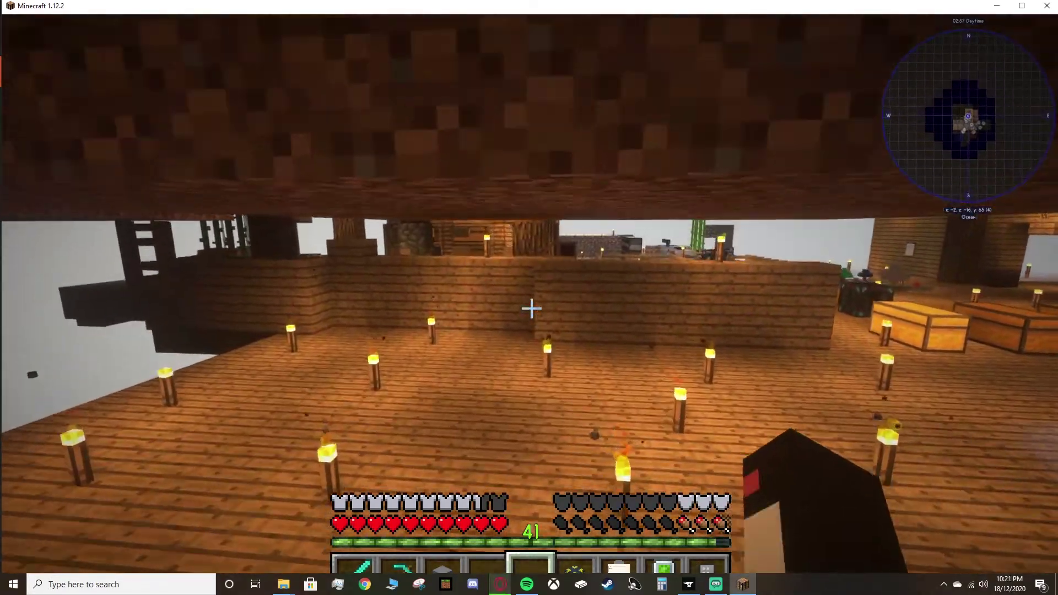
Step: Circle the covered deck again and continue to the dirt patch and green chest to compare sheltered and rain-wet wood under the shader
key("w")
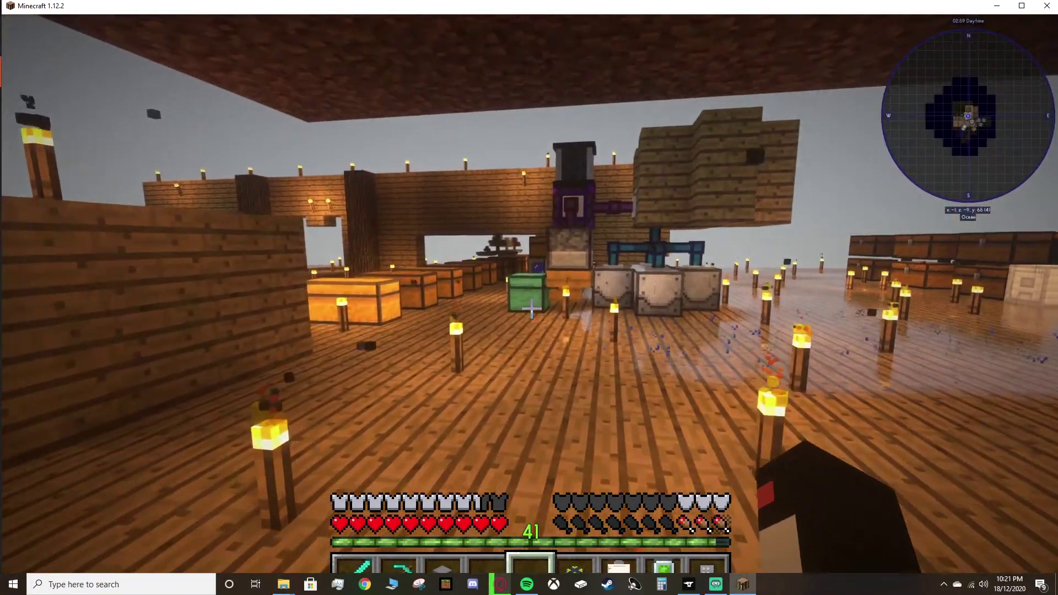
key("w")
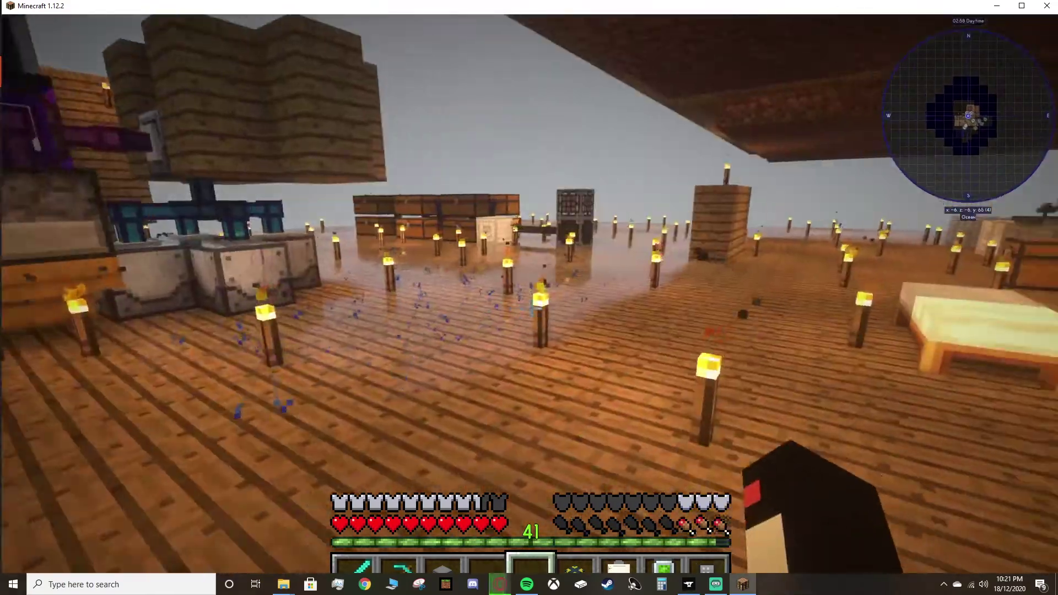
key("w")
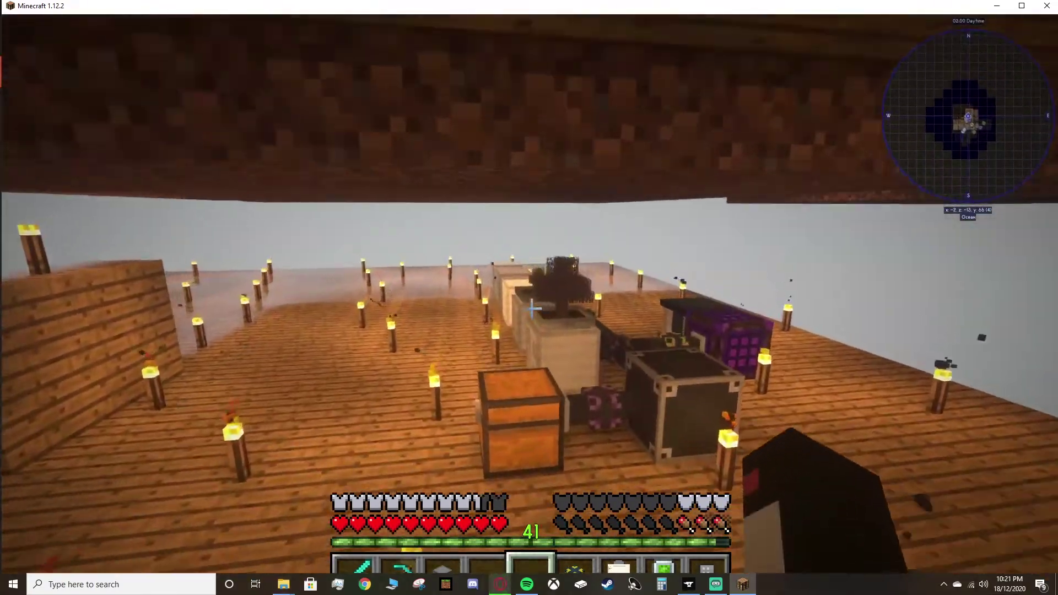
key("w")
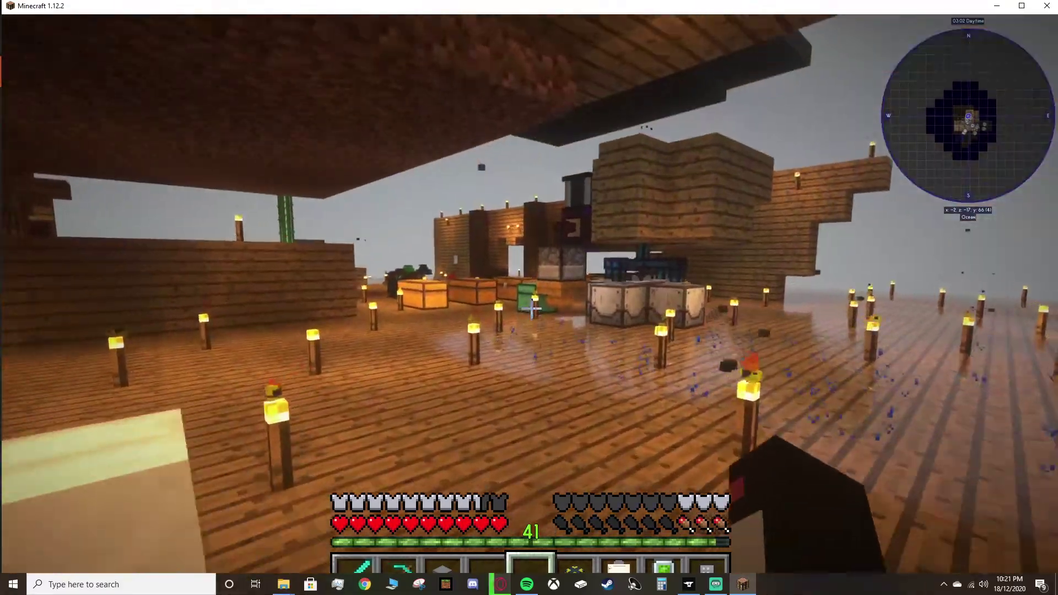
key("w")
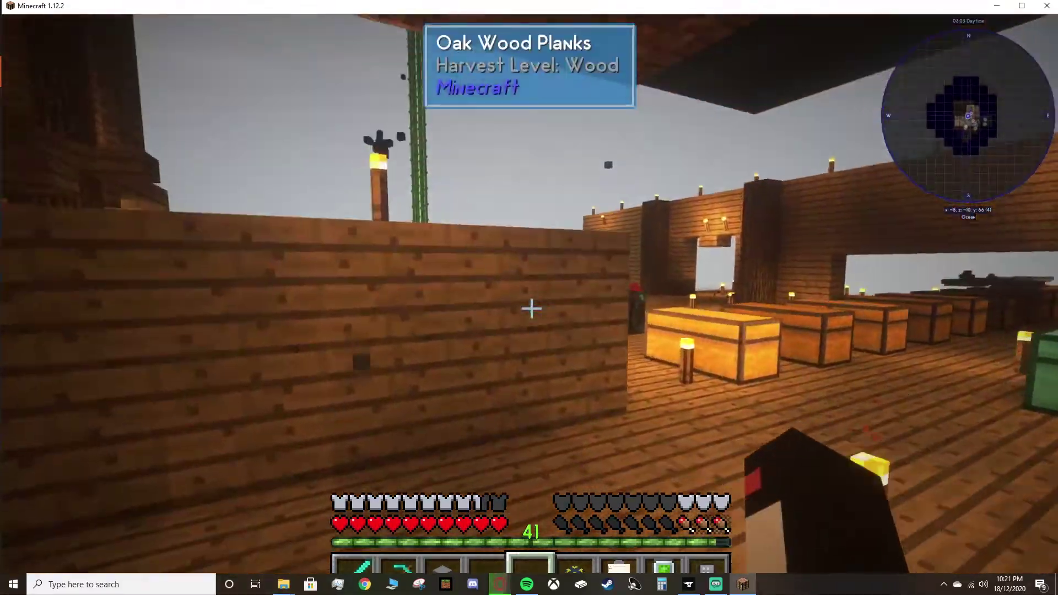
key("w")
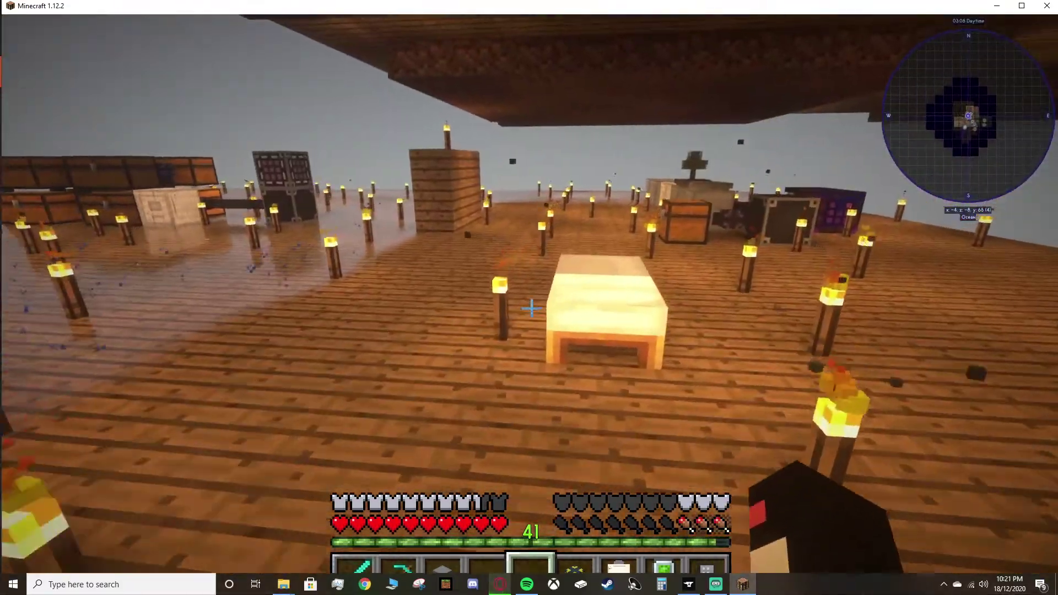
key("w")
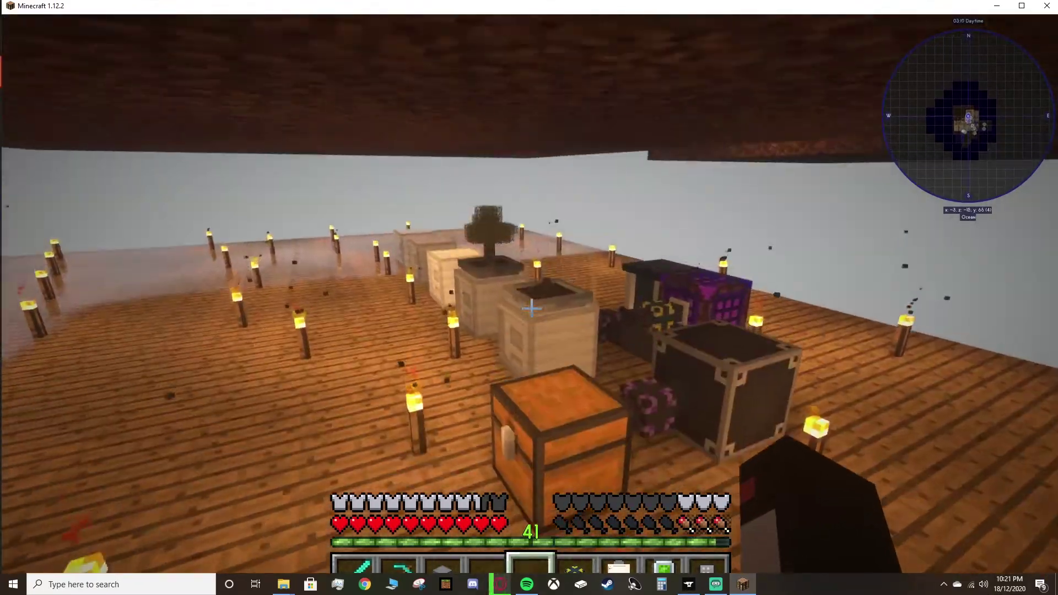
key("w")
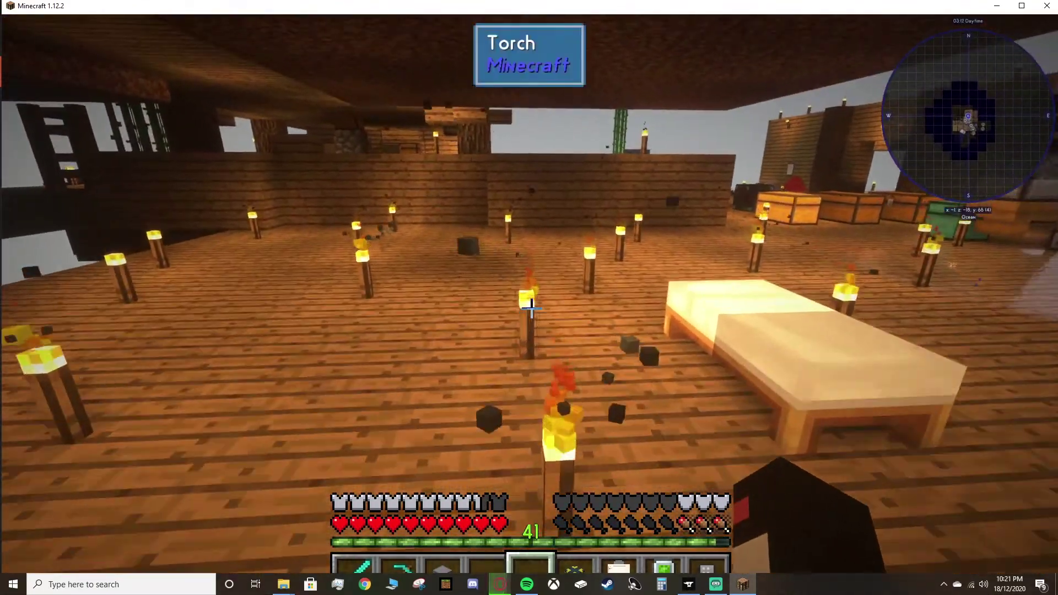
key("w")
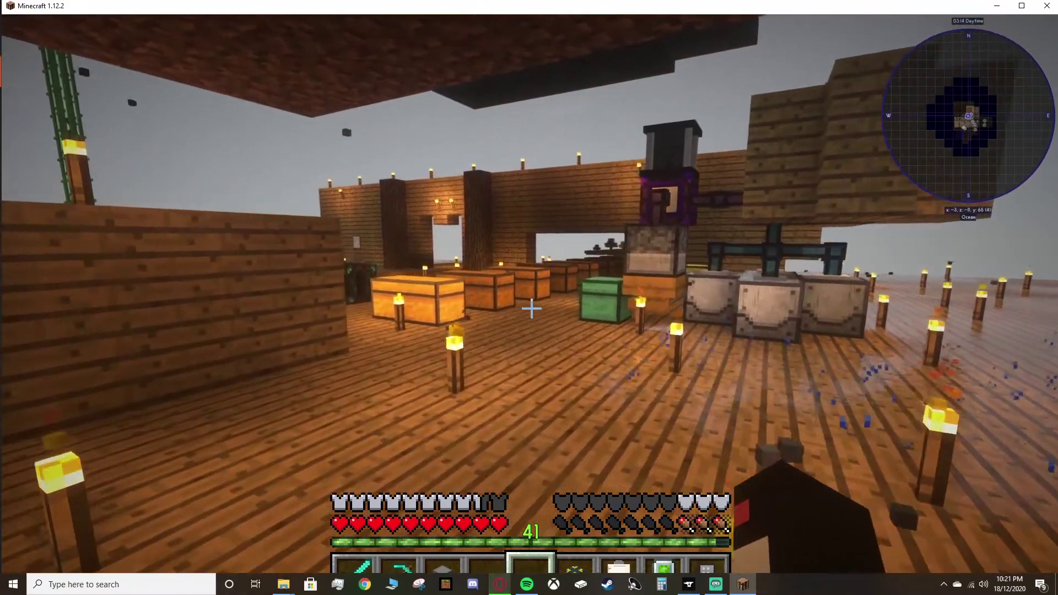
key("w")
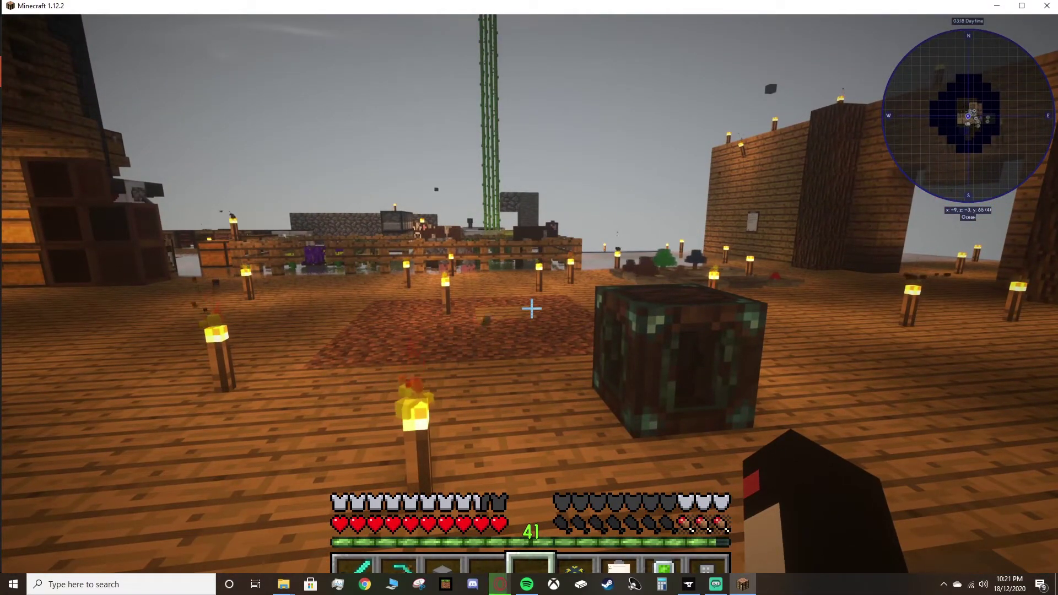
mouse_move(531, 308)
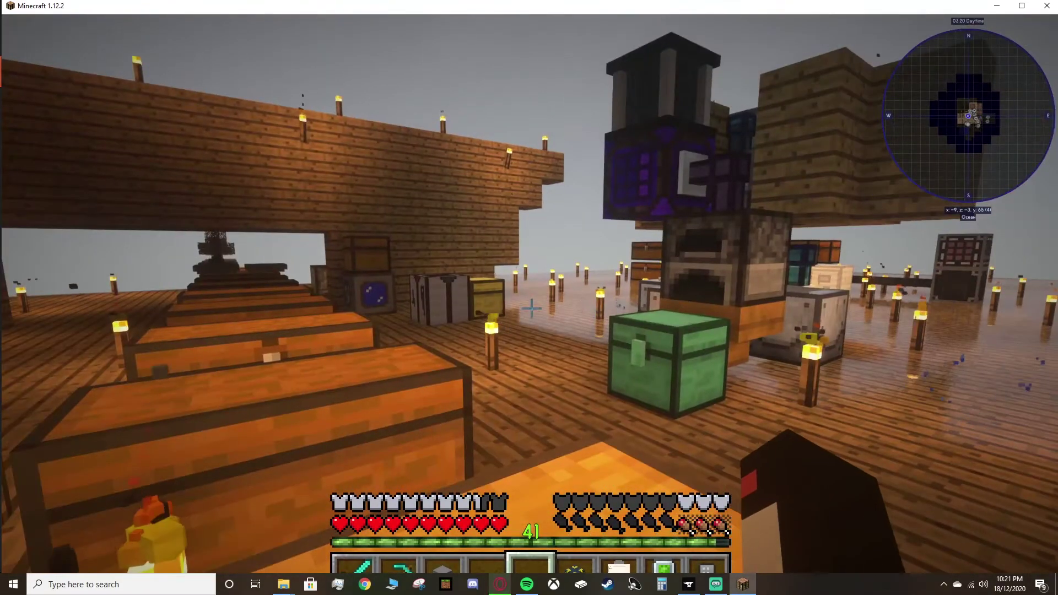